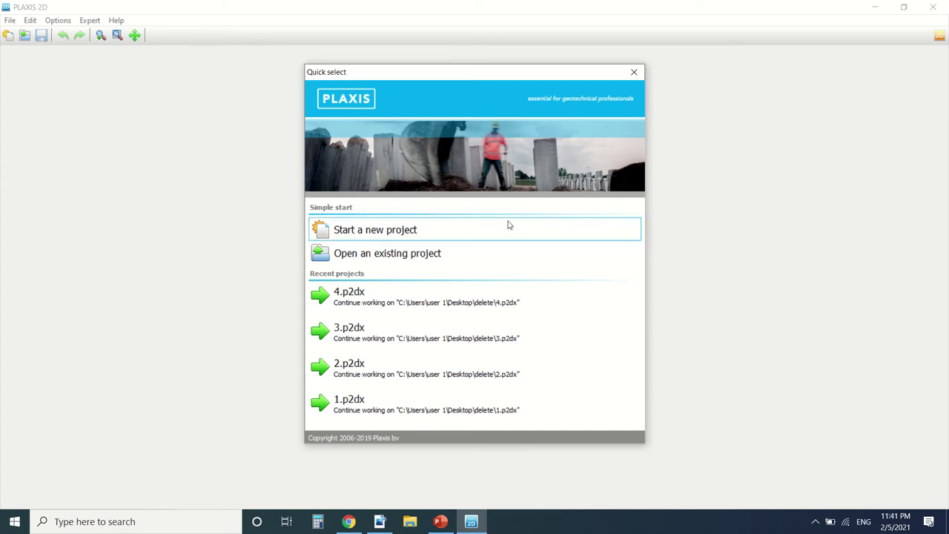
- Bring up the tutorial PDF's bookmarks and expand chapter 1's subsections
{"action": "left_click", "coordinate": [380, 521]}
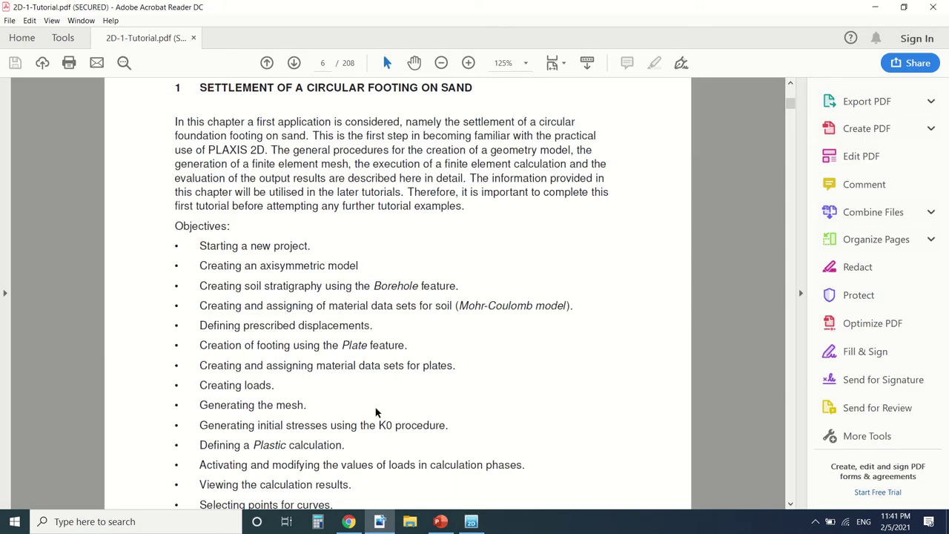
{"action": "left_click", "coordinate": [6, 293]}
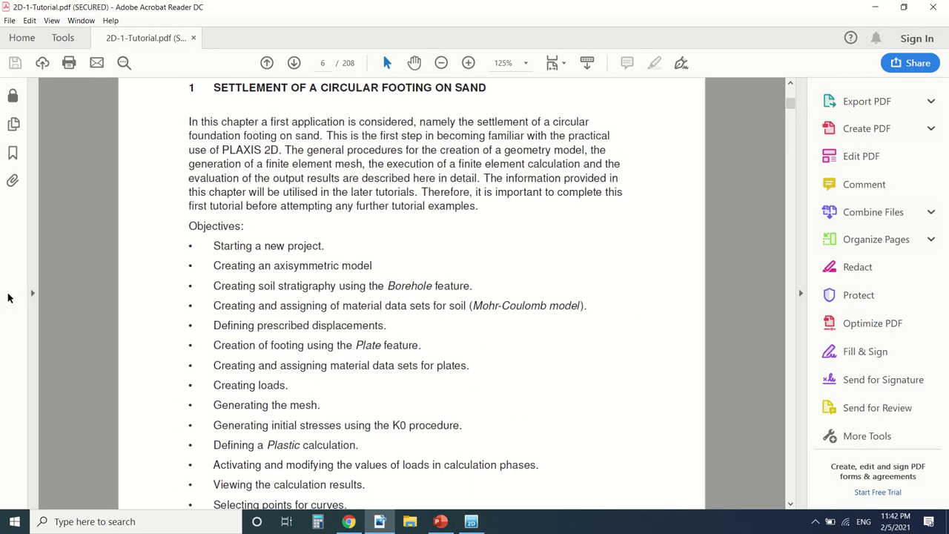
{"action": "left_click", "coordinate": [13, 154]}
{"action": "left_click", "coordinate": [38, 141]}
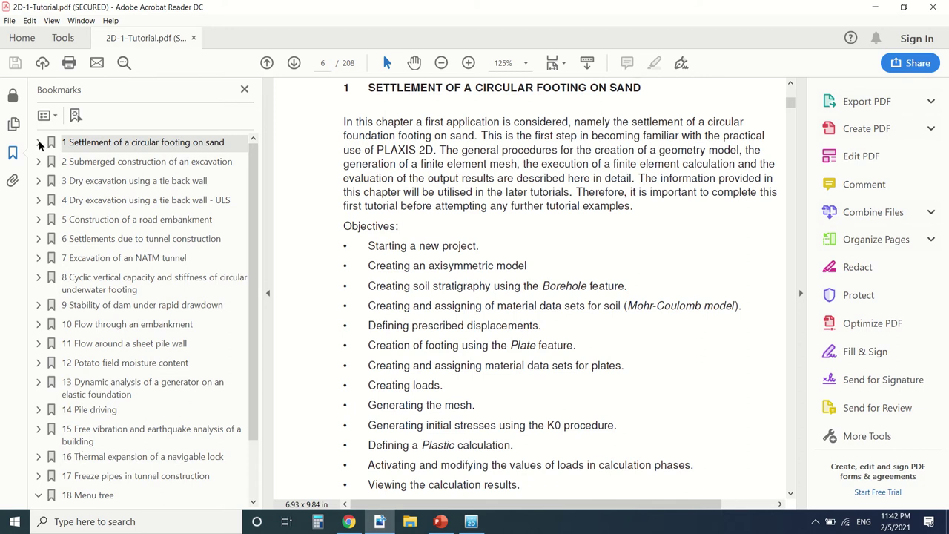
{"action": "left_click", "coordinate": [39, 142]}
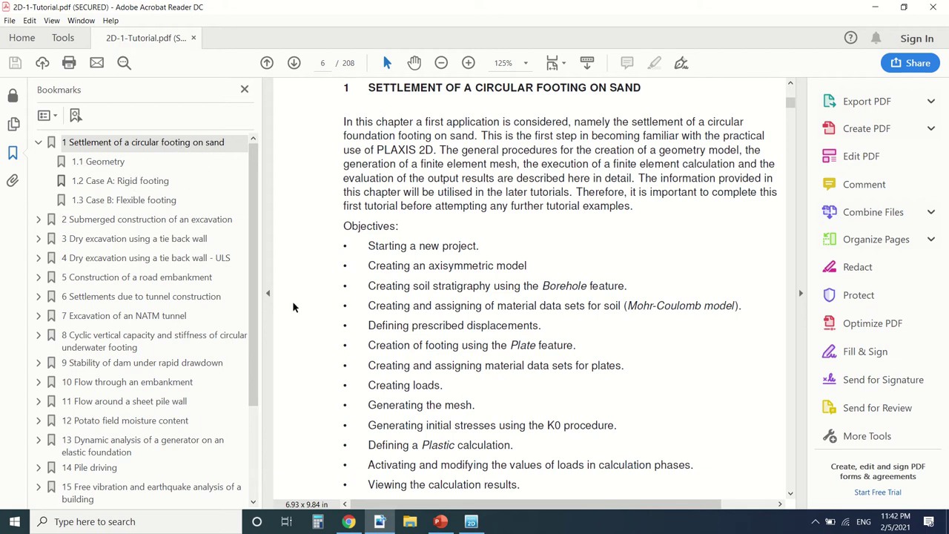
{"action": "left_click", "coordinate": [267, 292]}
- Scroll through the circular footing chapter to the Geometry Input section on page 7
{"action": "scroll", "coordinate": [276, 226], "scroll_direction": "down", "scroll_amount": 3}
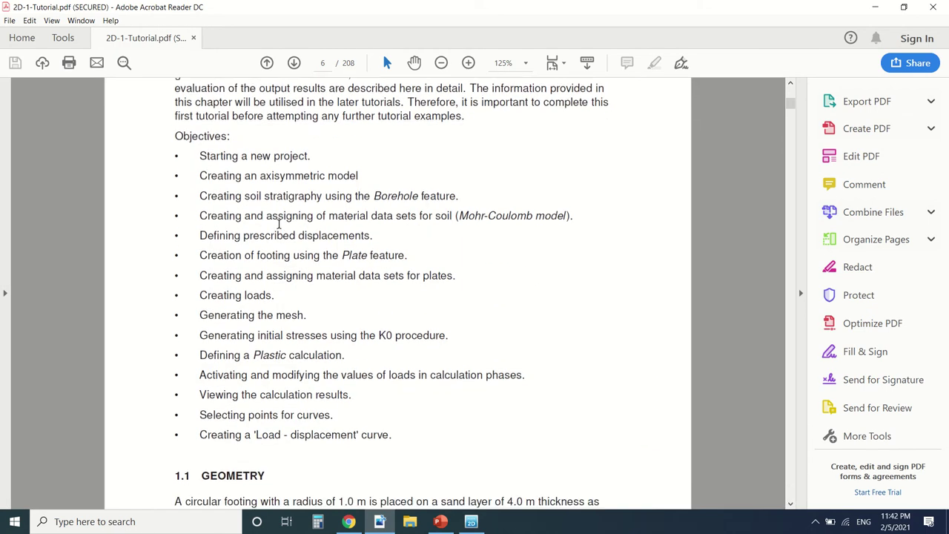
{"action": "scroll", "coordinate": [278, 224], "scroll_direction": "down", "scroll_amount": 1}
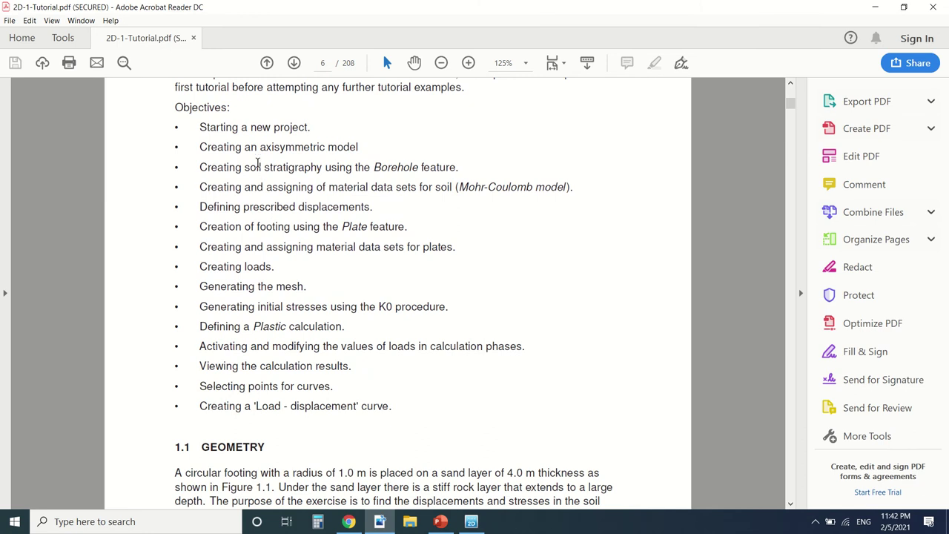
{"action": "scroll", "coordinate": [238, 137], "scroll_direction": "down", "scroll_amount": 10}
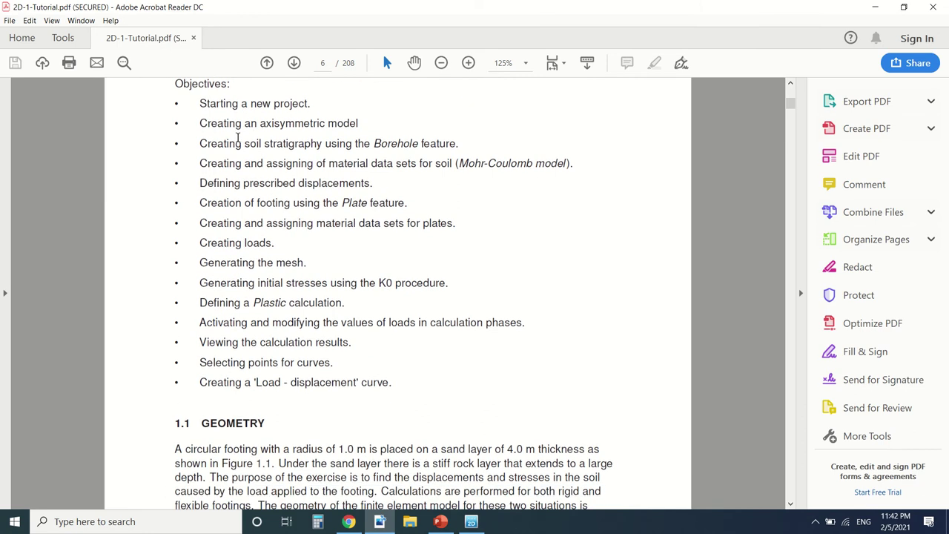
{"action": "scroll", "coordinate": [238, 148], "scroll_direction": "down", "scroll_amount": 10}
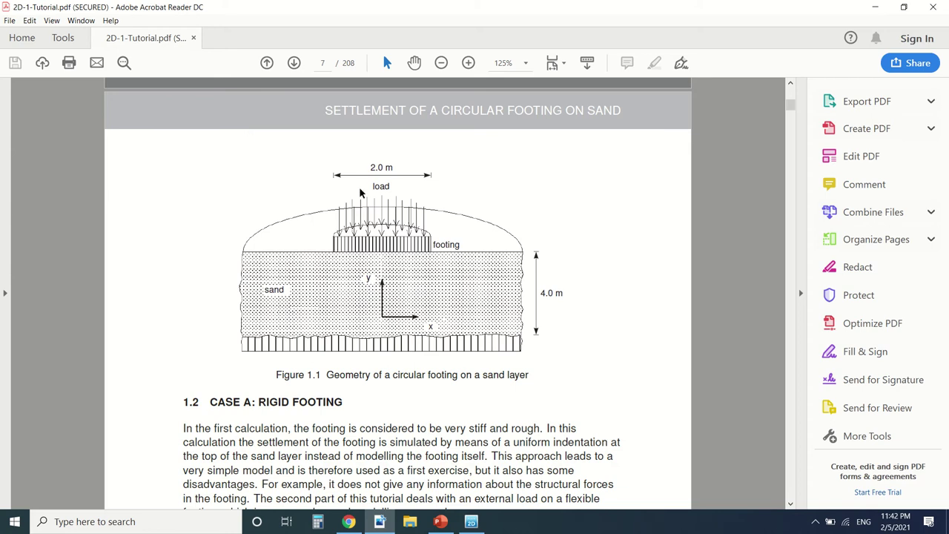
{"action": "scroll", "coordinate": [421, 190], "scroll_direction": "down", "scroll_amount": 8}
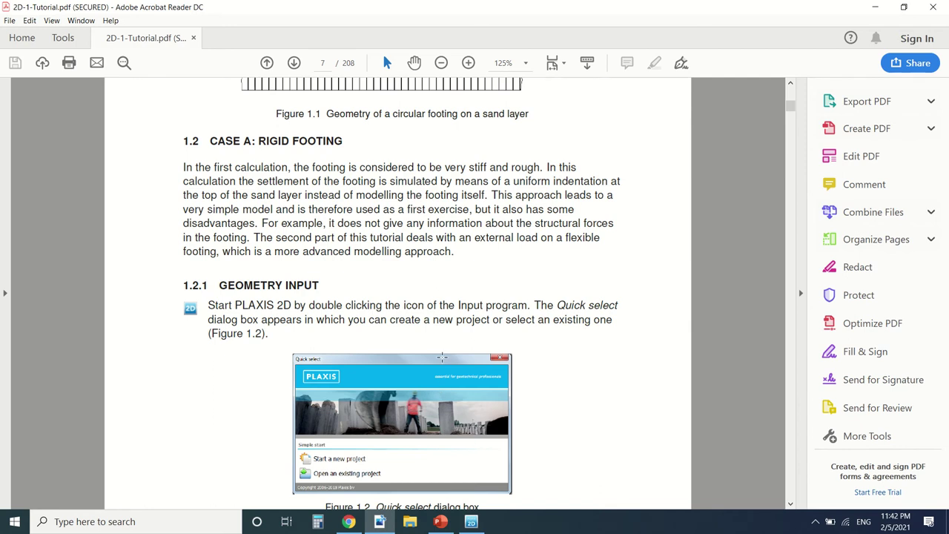
{"action": "scroll", "coordinate": [406, 281], "scroll_direction": "down", "scroll_amount": 20}
{"action": "scroll", "coordinate": [407, 273], "scroll_direction": "down", "scroll_amount": 8}
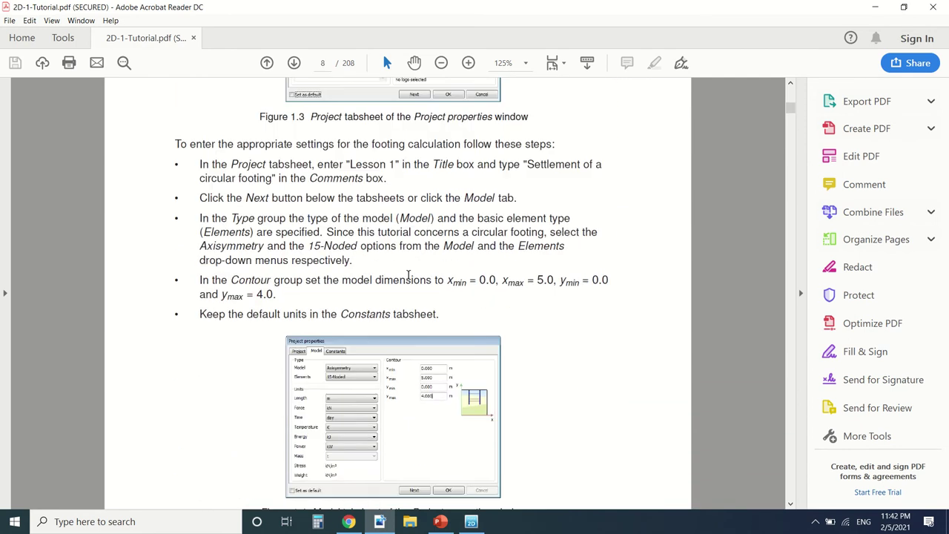
{"action": "scroll", "coordinate": [407, 273], "scroll_direction": "up", "scroll_amount": 20}
{"action": "scroll", "coordinate": [413, 273], "scroll_direction": "up", "scroll_amount": 15}
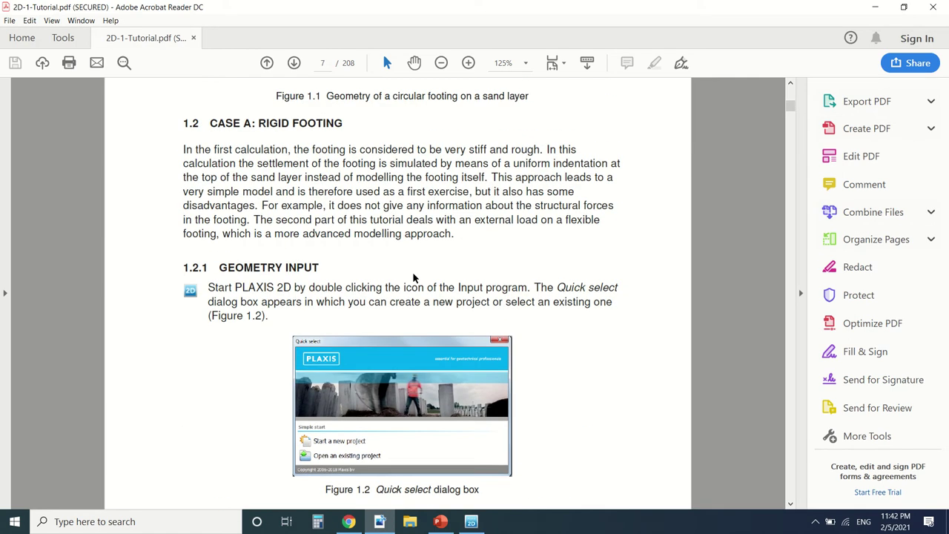
- Start a new PLAXIS 2D project titled 'tut'
{"action": "left_click", "coordinate": [474, 522]}
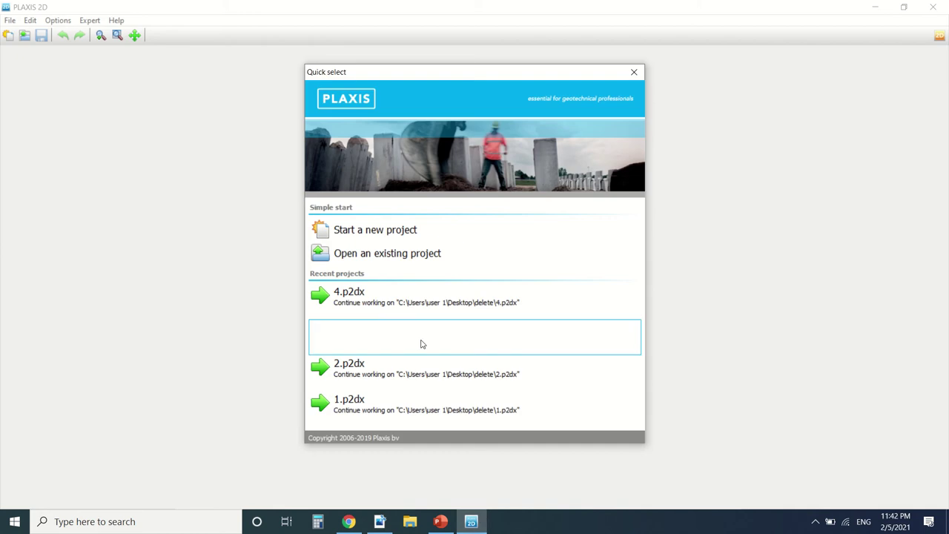
{"action": "left_click", "coordinate": [378, 227]}
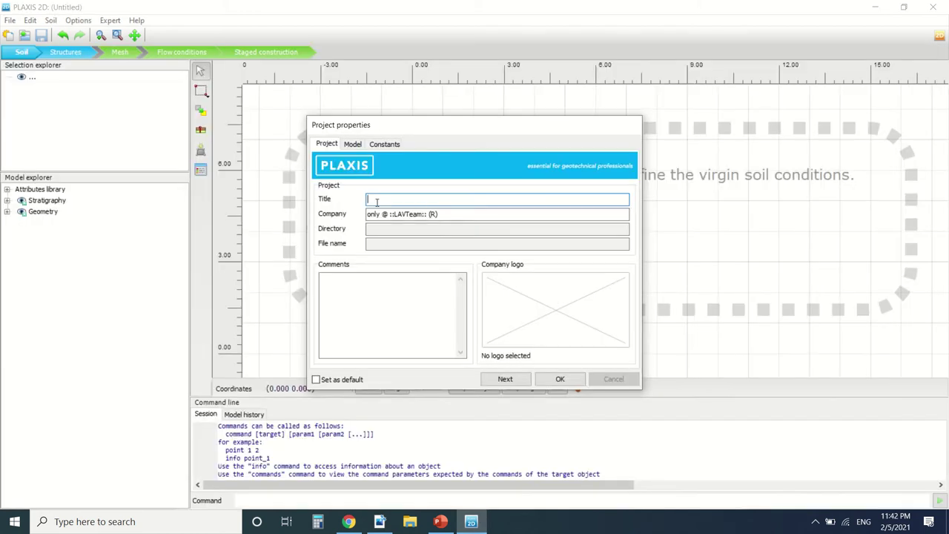
{"action": "type", "text": "tutorial 1a"}
- Set the model type to Axisymmetry, then bring up the tutorial's footing figure
{"action": "left_click", "coordinate": [354, 144]}
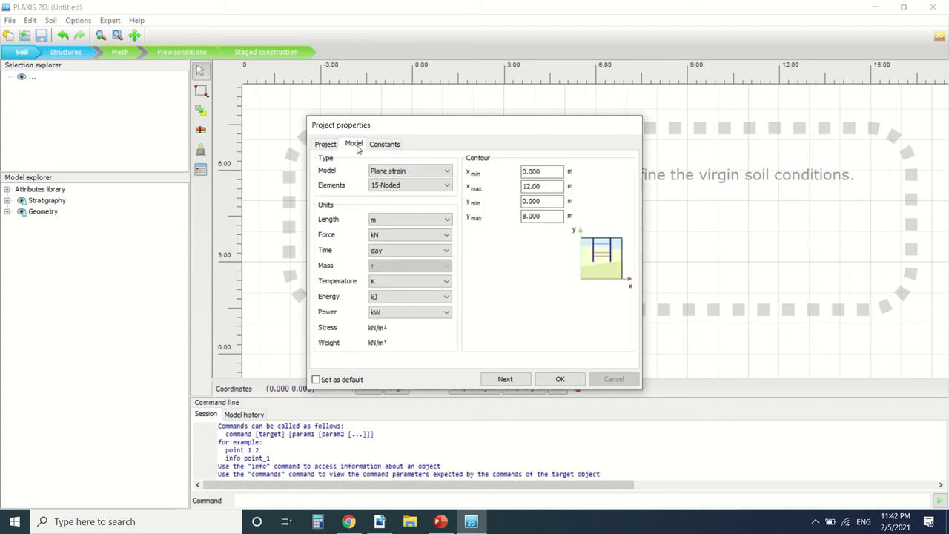
{"action": "left_click", "coordinate": [394, 176]}
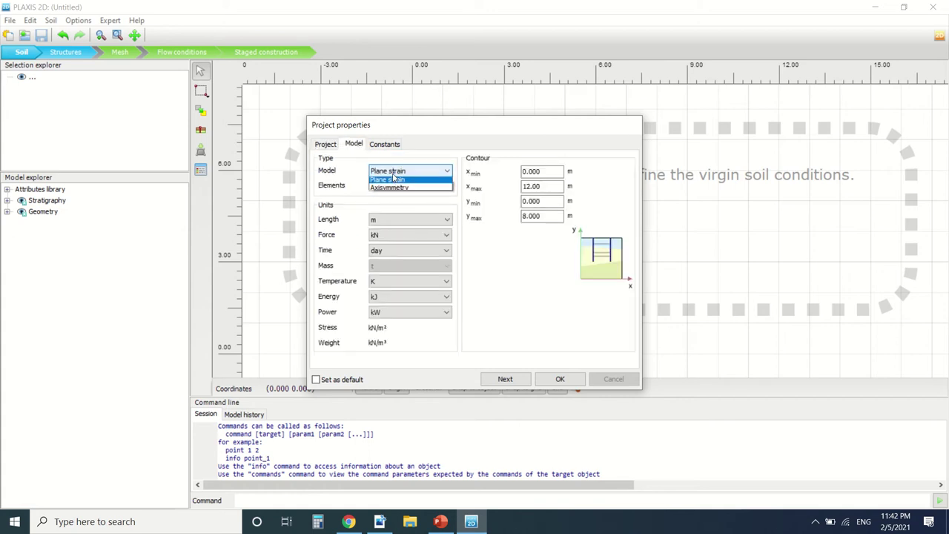
{"action": "left_click", "coordinate": [401, 185]}
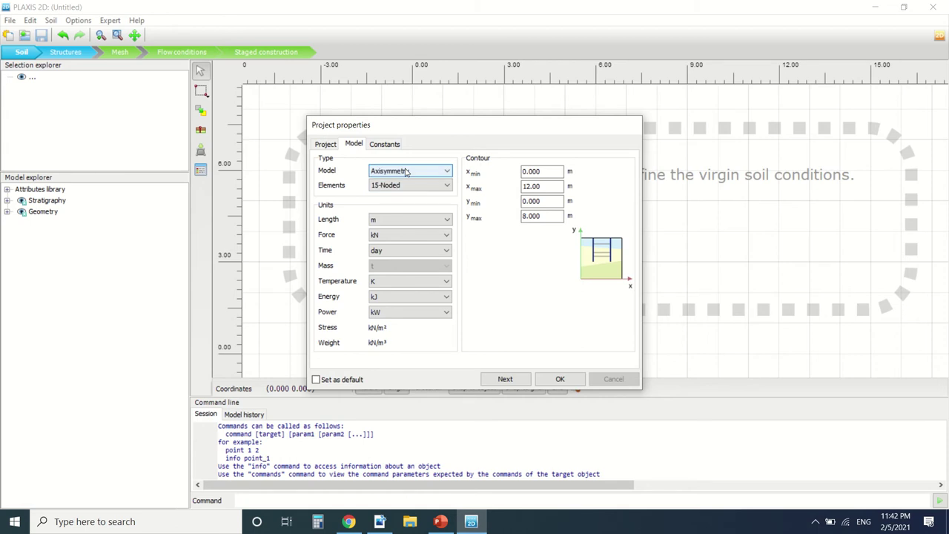
{"action": "left_click", "coordinate": [380, 521]}
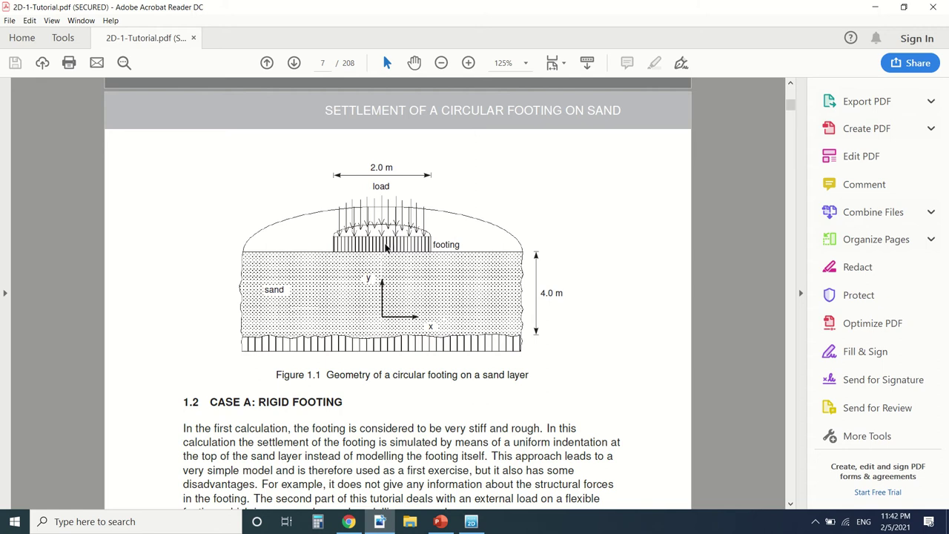
- Check the footing figure, then set the model contour to x max 5 and y max 4
{"action": "left_click_drag", "start_coordinate": [381, 190], "coordinate": [501, 313]}
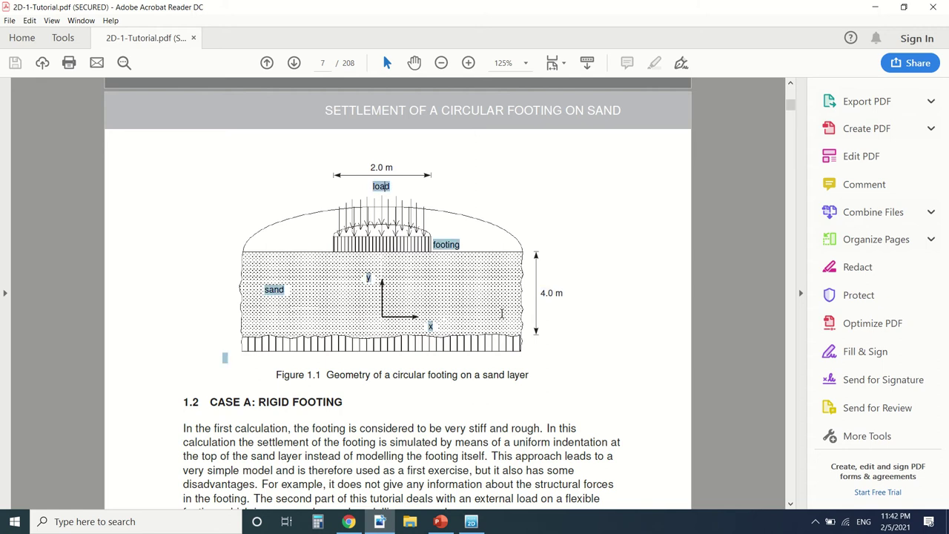
{"action": "left_click", "coordinate": [385, 241]}
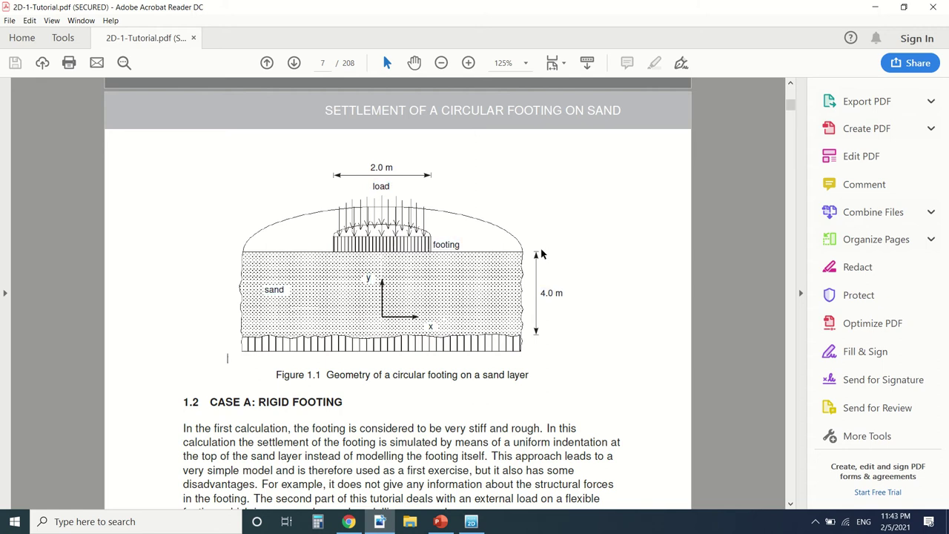
{"action": "left_click", "coordinate": [471, 521]}
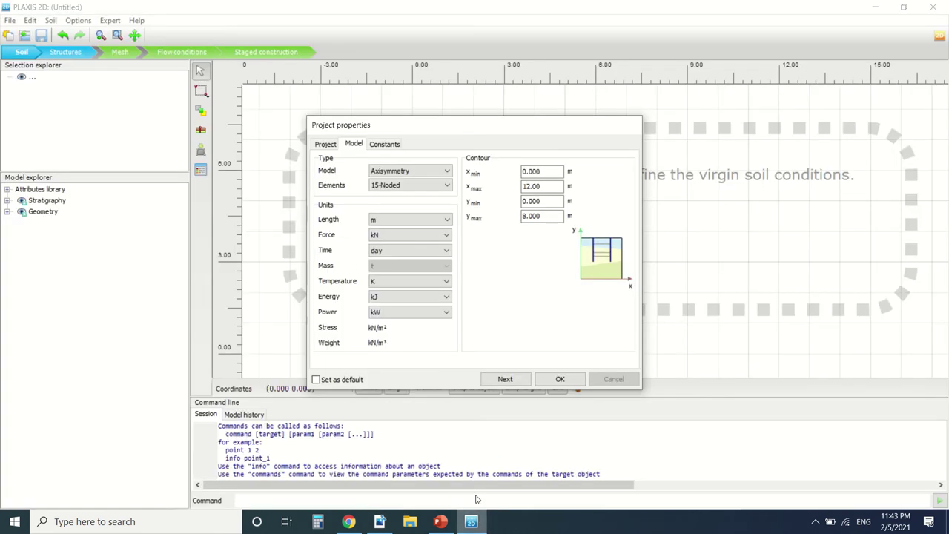
{"action": "left_click", "coordinate": [527, 187]}
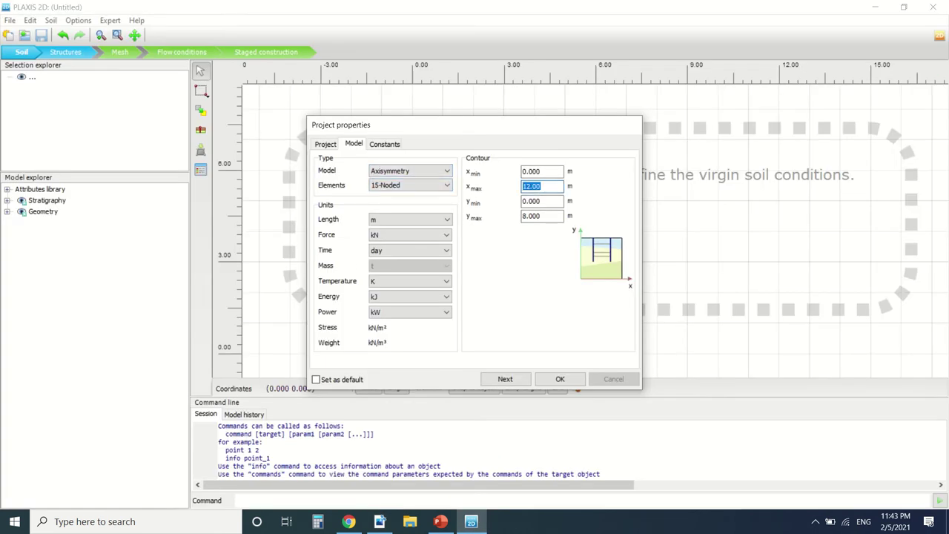
{"action": "type", "text": "5"}
{"action": "left_click", "coordinate": [543, 217]}
{"action": "type", "text": "4"}
- Read on in the tutorial to the Material data sets section on page 10
{"action": "left_click", "coordinate": [379, 521]}
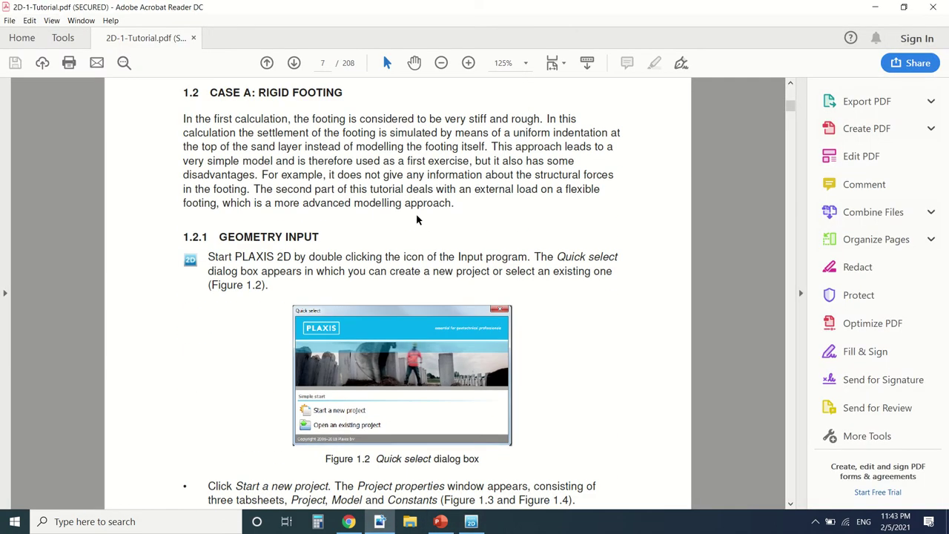
{"action": "scroll", "coordinate": [416, 220], "scroll_direction": "down", "scroll_amount": 20}
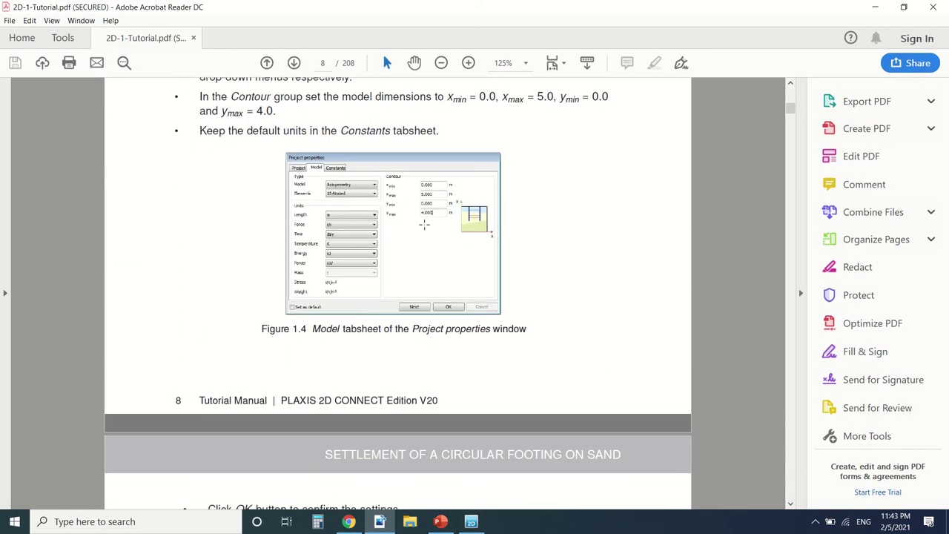
{"action": "scroll", "coordinate": [424, 224], "scroll_direction": "down", "scroll_amount": 20}
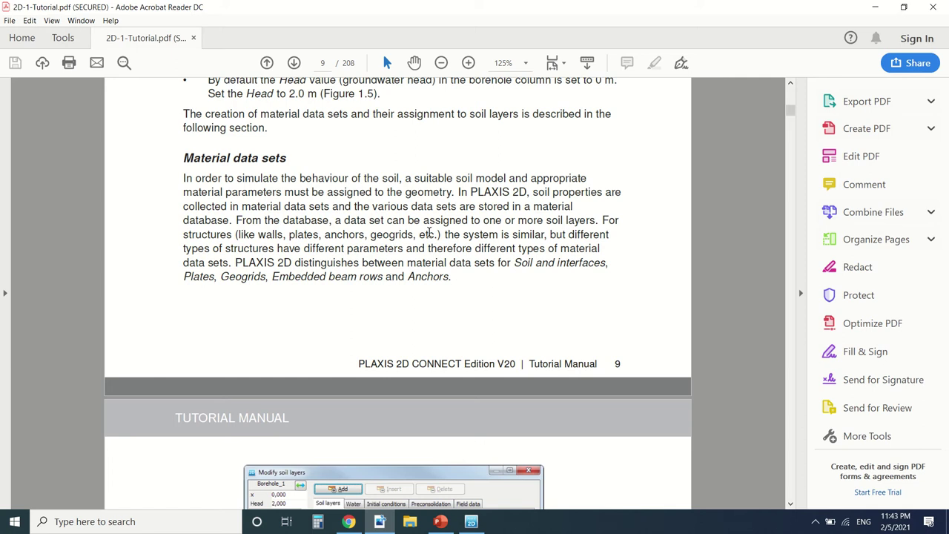
{"action": "scroll", "coordinate": [435, 248], "scroll_direction": "down", "scroll_amount": 8}
{"action": "scroll", "coordinate": [435, 254], "scroll_direction": "up", "scroll_amount": 6}
{"action": "scroll", "coordinate": [508, 481], "scroll_direction": "down", "scroll_amount": 2}
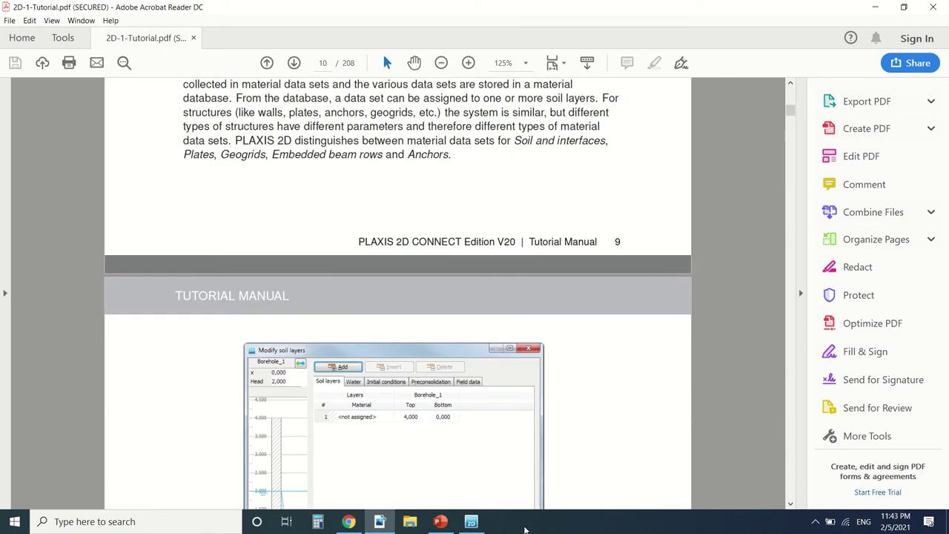
{"action": "left_click", "coordinate": [472, 521]}
- Create a borehole at x = 0 with one soil layer topped at 4 m and groundwater head 2 m
{"action": "left_click", "coordinate": [556, 377]}
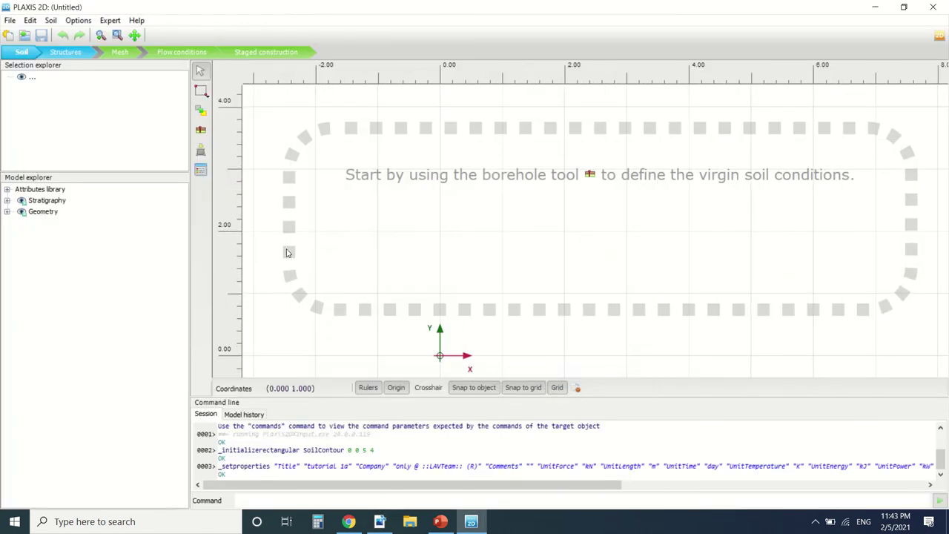
{"action": "left_click", "coordinate": [200, 130]}
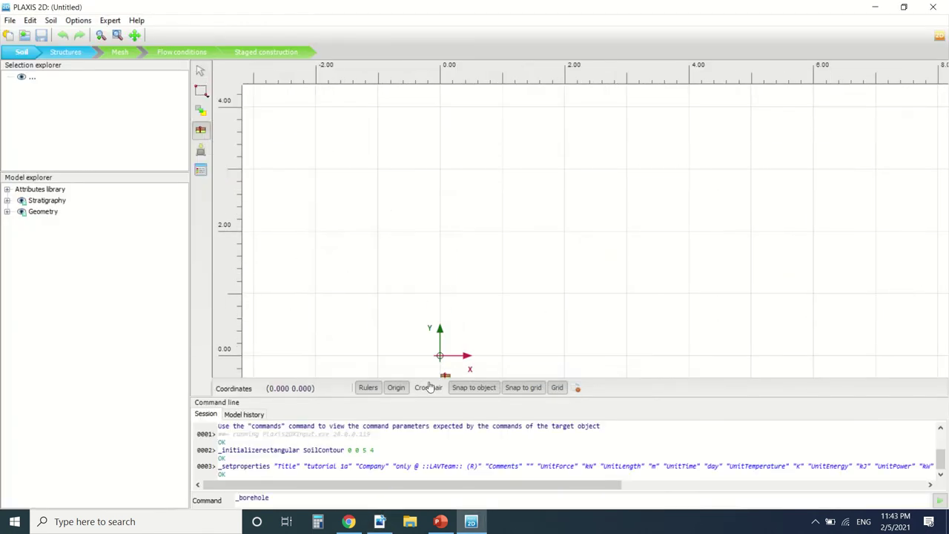
{"action": "left_click", "coordinate": [440, 354]}
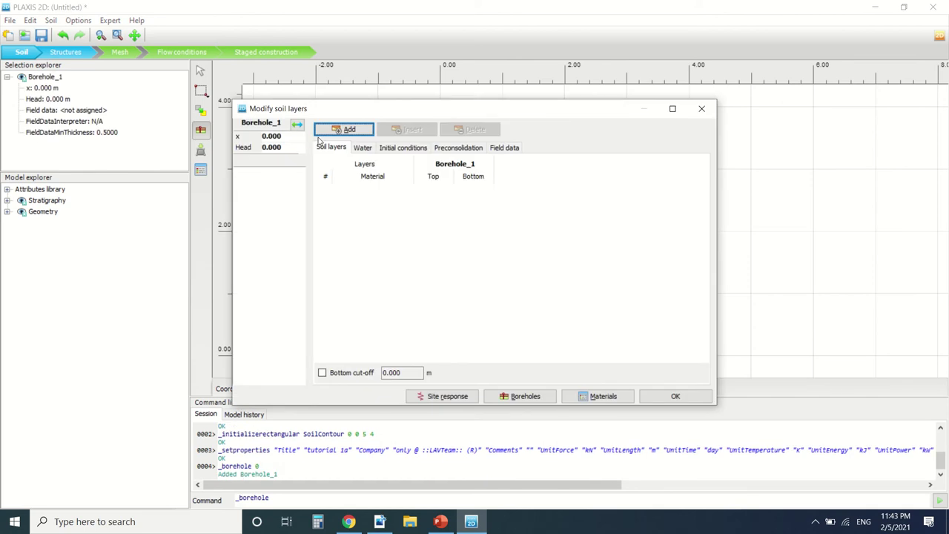
{"action": "left_click", "coordinate": [343, 130]}
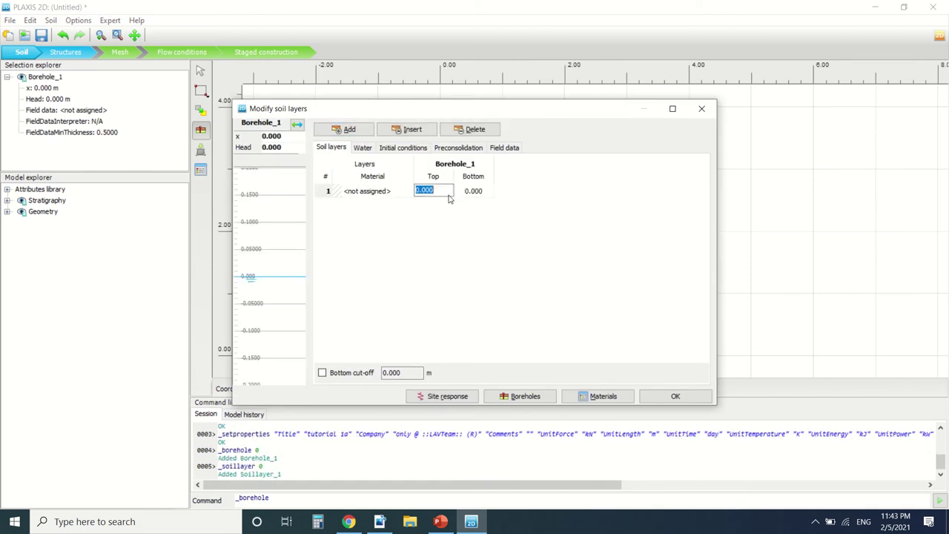
{"action": "type", "text": "4"}
{"action": "key", "text": "Return"}
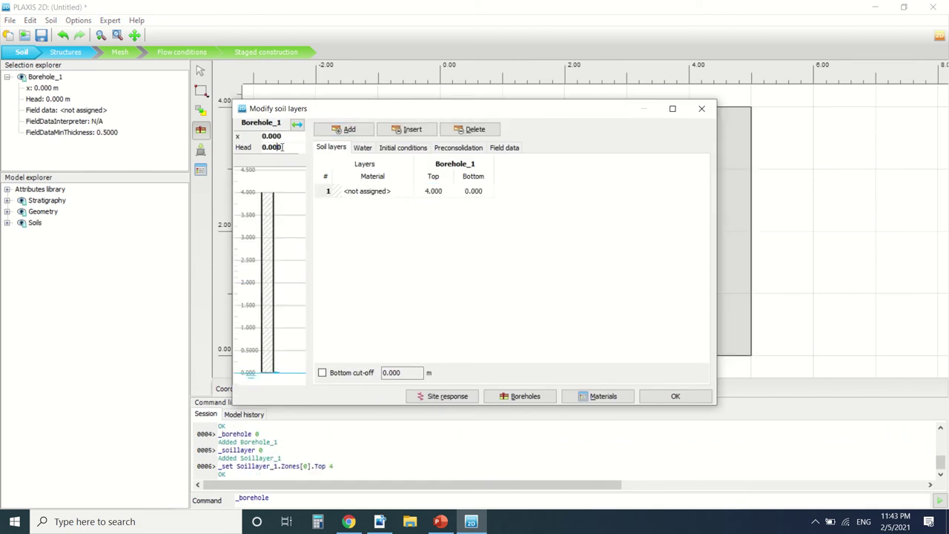
{"action": "left_click_drag", "start_coordinate": [281, 147], "coordinate": [228, 145]}
{"action": "type", "text": "2"}
{"action": "key", "text": "Return"}
{"action": "left_click", "coordinate": [380, 192]}
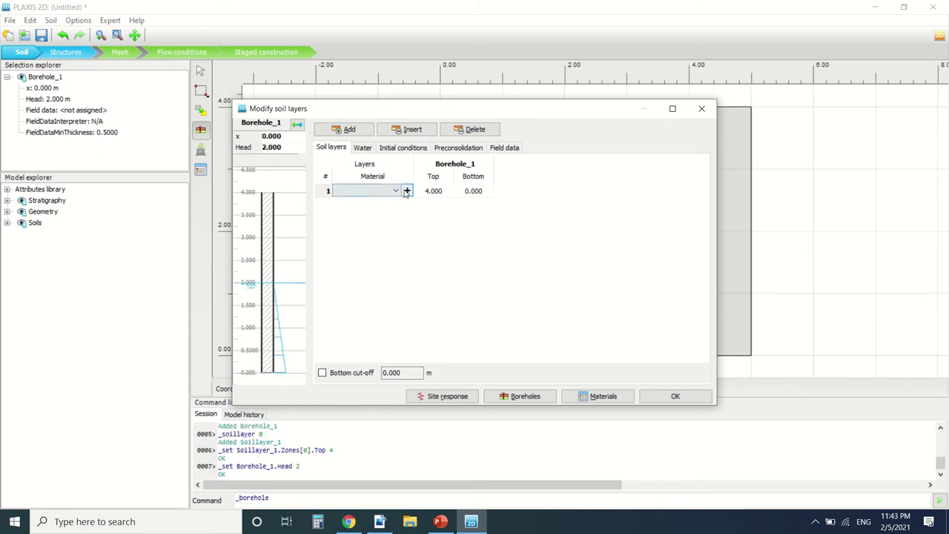
- Create a new soil material set and check the sand properties in the tutorial's Table 1.1
{"action": "left_click", "coordinate": [406, 192]}
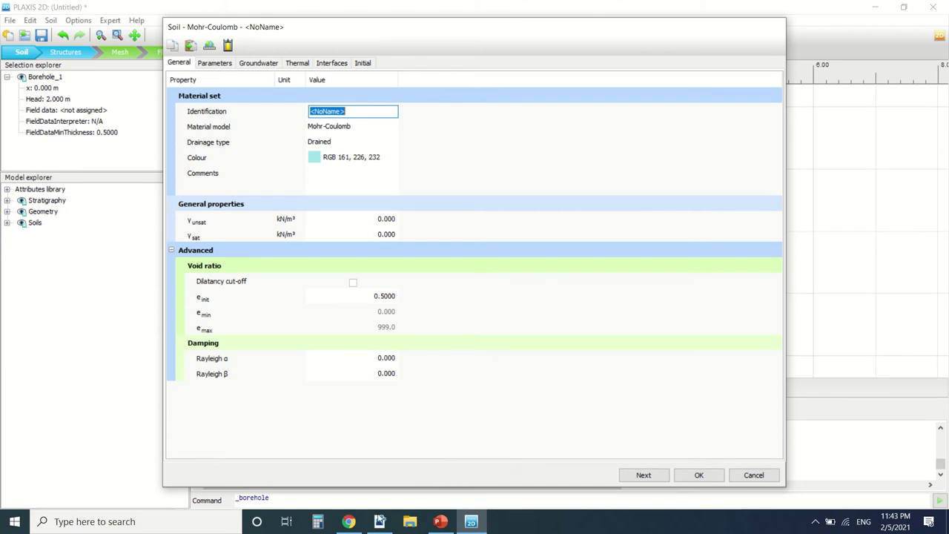
{"action": "left_click", "coordinate": [379, 521]}
{"action": "scroll", "coordinate": [366, 344], "scroll_direction": "down", "scroll_amount": 10}
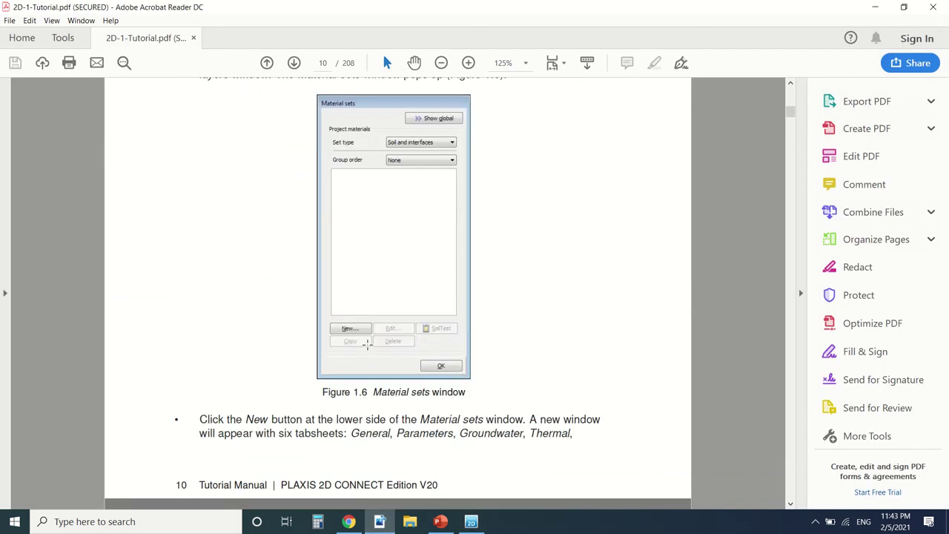
{"action": "scroll", "coordinate": [366, 343], "scroll_direction": "down", "scroll_amount": 12}
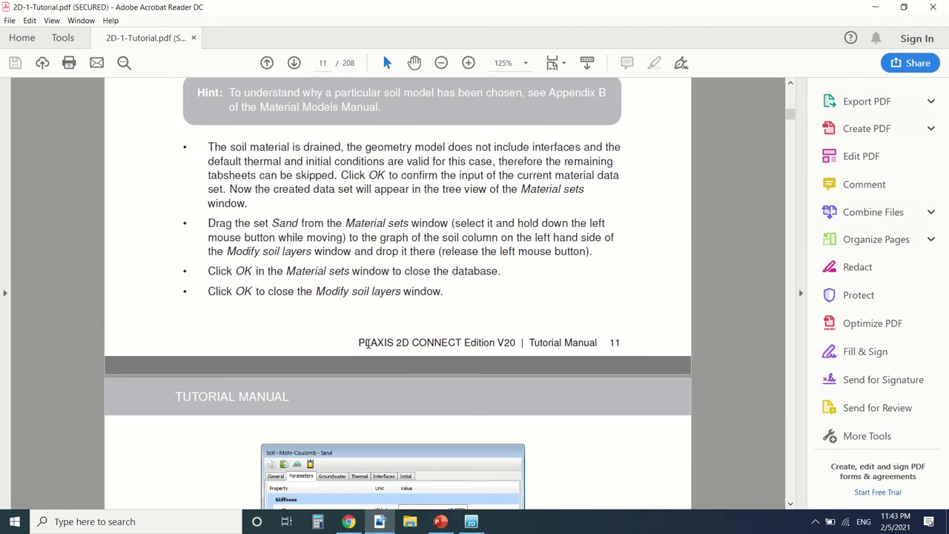
{"action": "scroll", "coordinate": [366, 343], "scroll_direction": "down", "scroll_amount": 10}
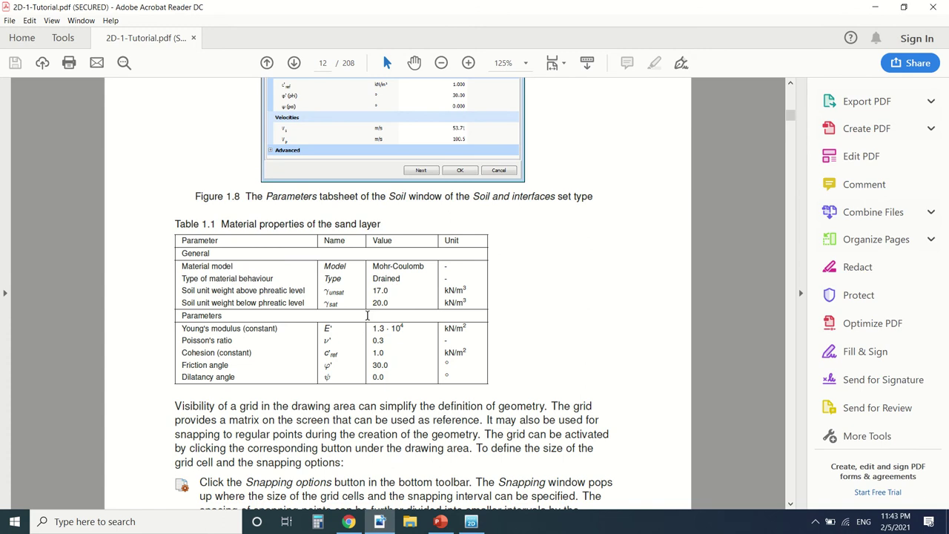
{"action": "scroll", "coordinate": [344, 265], "scroll_direction": "up", "scroll_amount": 3}
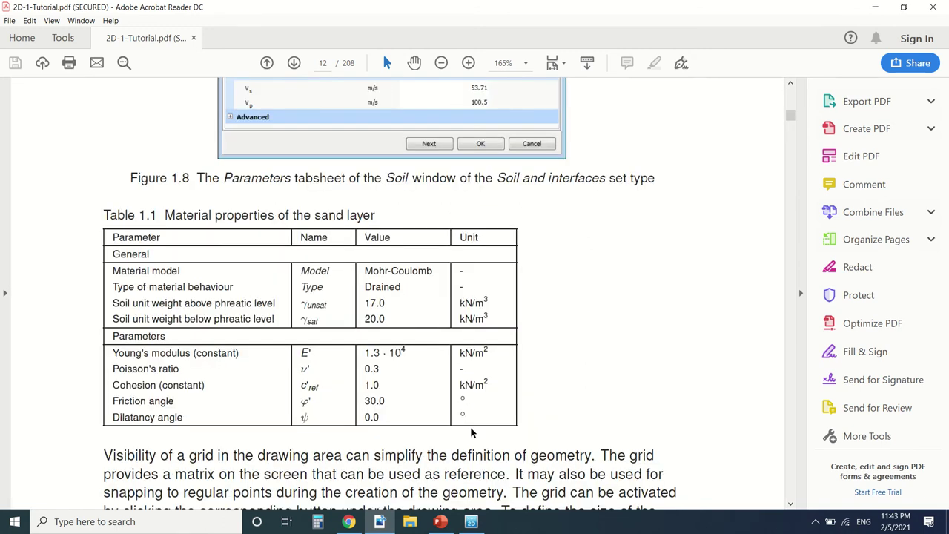
{"action": "left_click", "coordinate": [471, 521]}
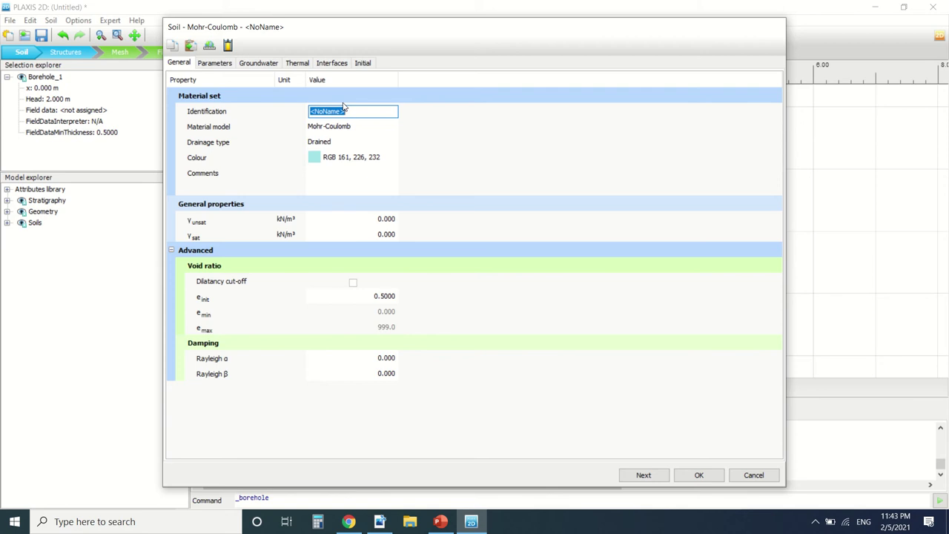
- Enter 'sand' as Identification, γunsat 17 and γsat 20 kN/m³
{"action": "type", "text": "sand"}
{"action": "left_click", "coordinate": [369, 221]}
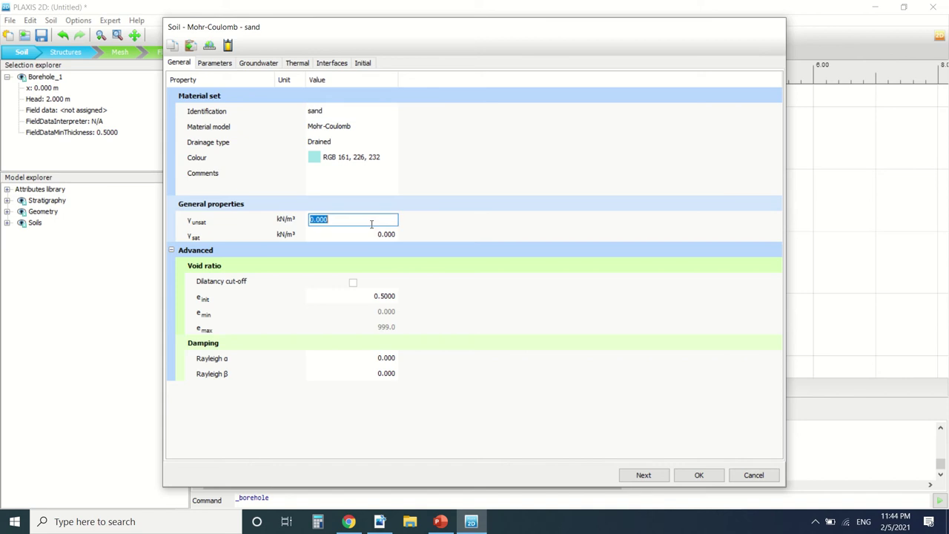
{"action": "type", "text": "17"}
{"action": "key", "text": "Tab"}
{"action": "type", "text": "2"}
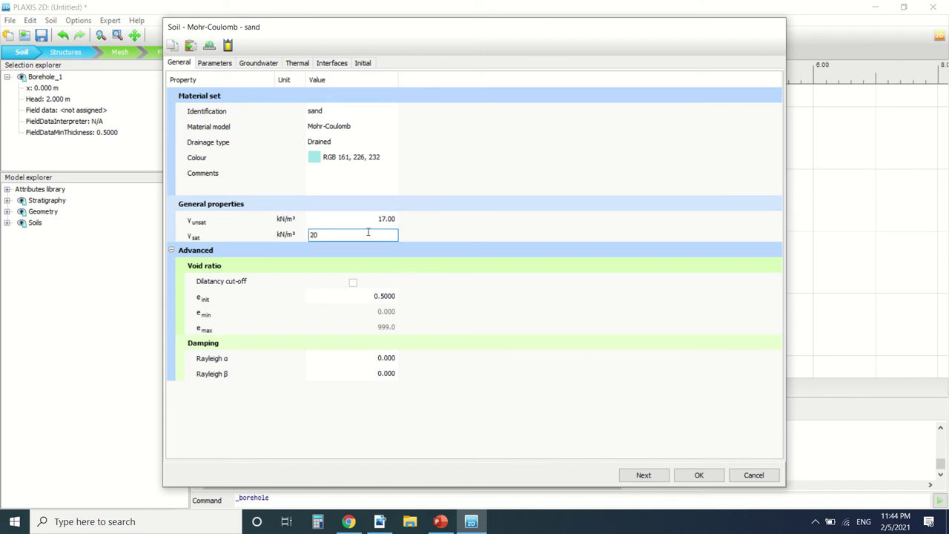
{"action": "type", "text": "0"}
- Enter E' 1.3E4, ν 0.3, c'ref 1, φ' 30 with ψ left at 0, and save the sand set
{"action": "left_click", "coordinate": [228, 65]}
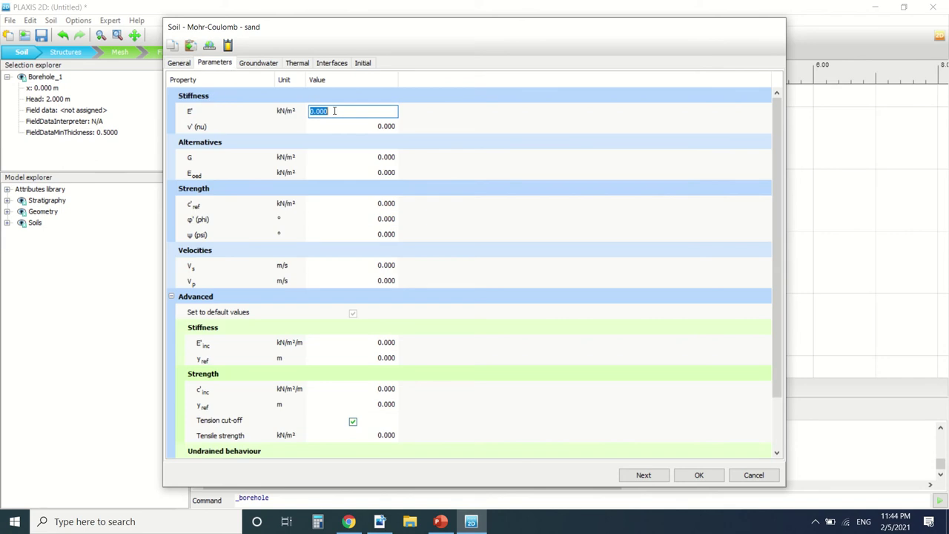
{"action": "type", "text": "1.3E4"}
{"action": "left_click", "coordinate": [379, 127]}
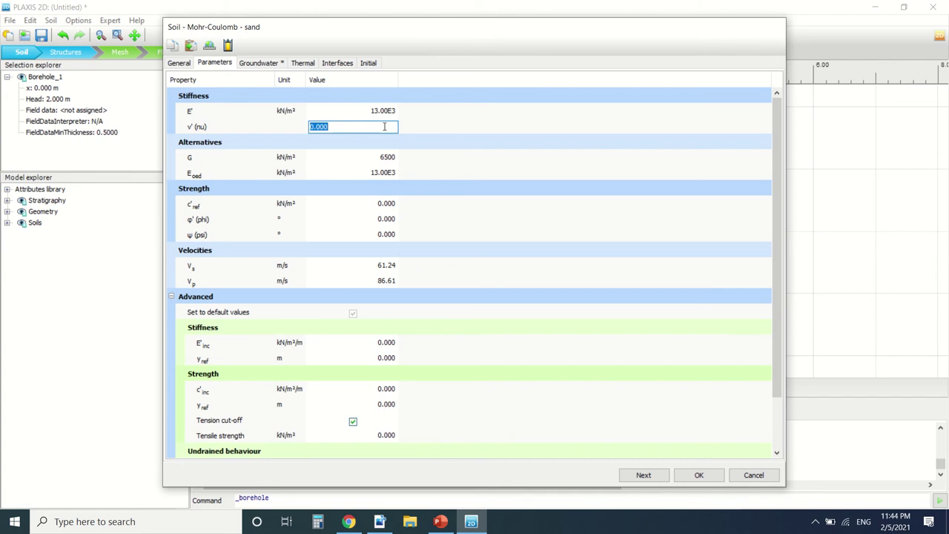
{"action": "type", "text": "0.3"}
{"action": "left_click", "coordinate": [378, 203]}
{"action": "type", "text": "1"}
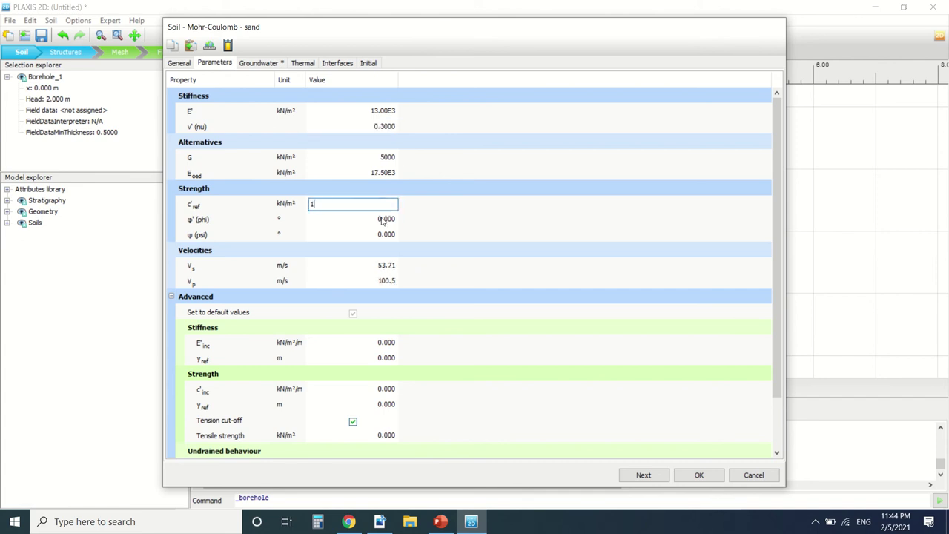
{"action": "left_click", "coordinate": [381, 220]}
{"action": "type", "text": "3"}
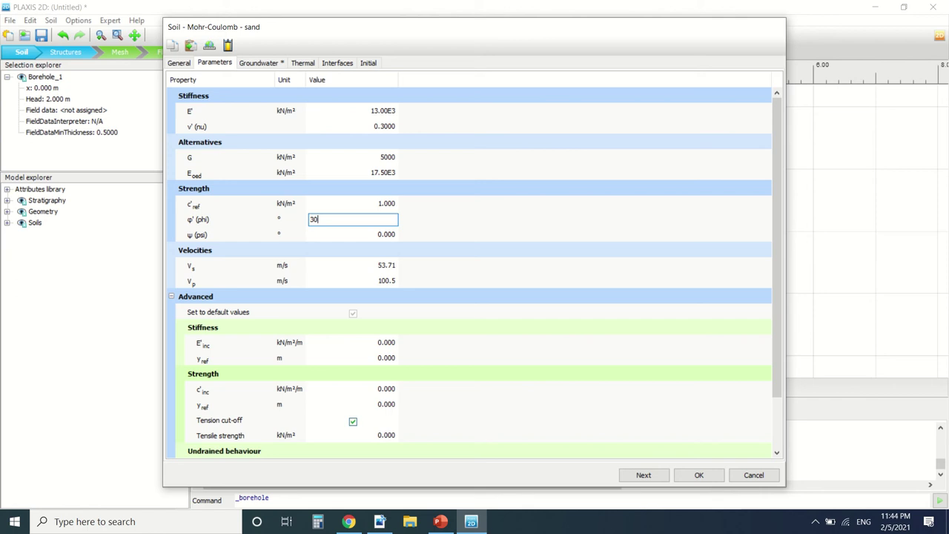
{"action": "type", "text": "0"}
{"action": "left_click", "coordinate": [374, 234]}
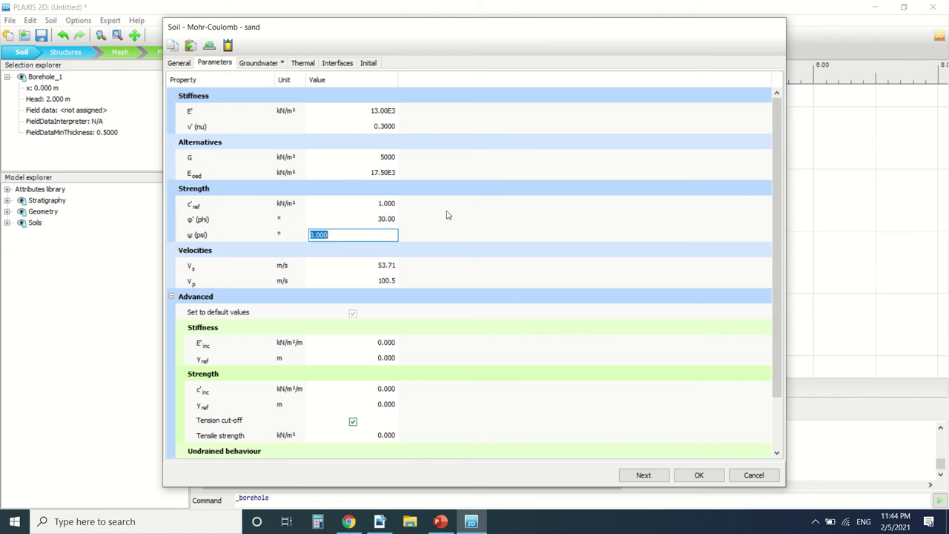
{"action": "left_click", "coordinate": [698, 474]}
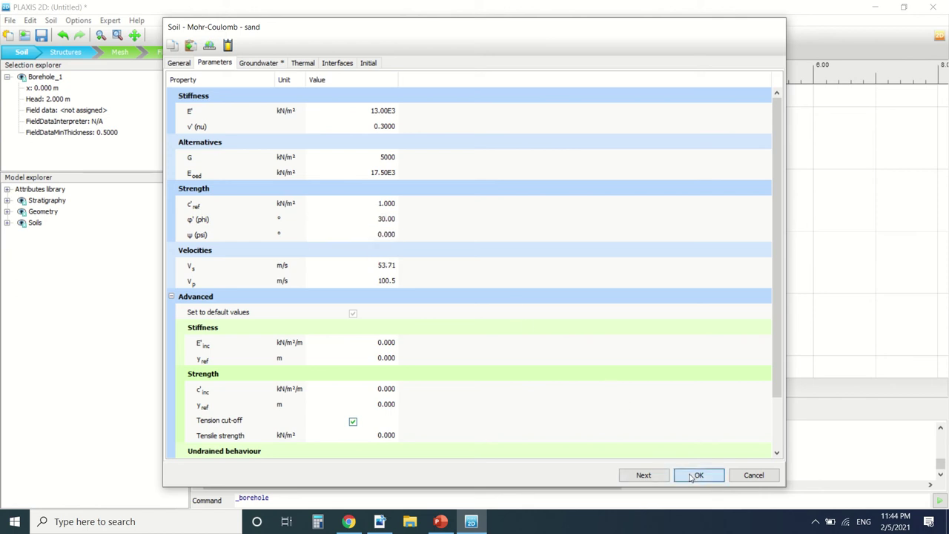
- Draw a line displacement from (0, 4) to (1, 4) in Structures mode
{"action": "left_click", "coordinate": [674, 396]}
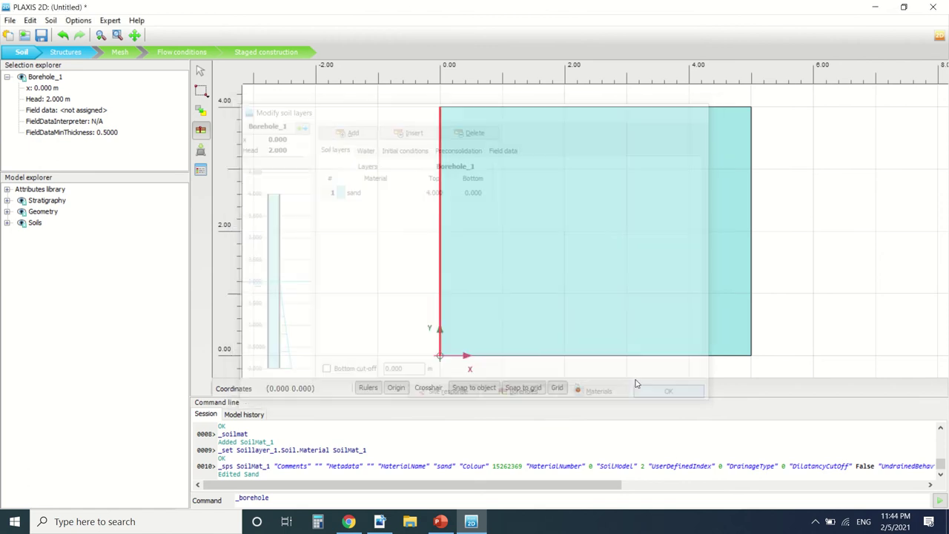
{"action": "left_click", "coordinate": [393, 162]}
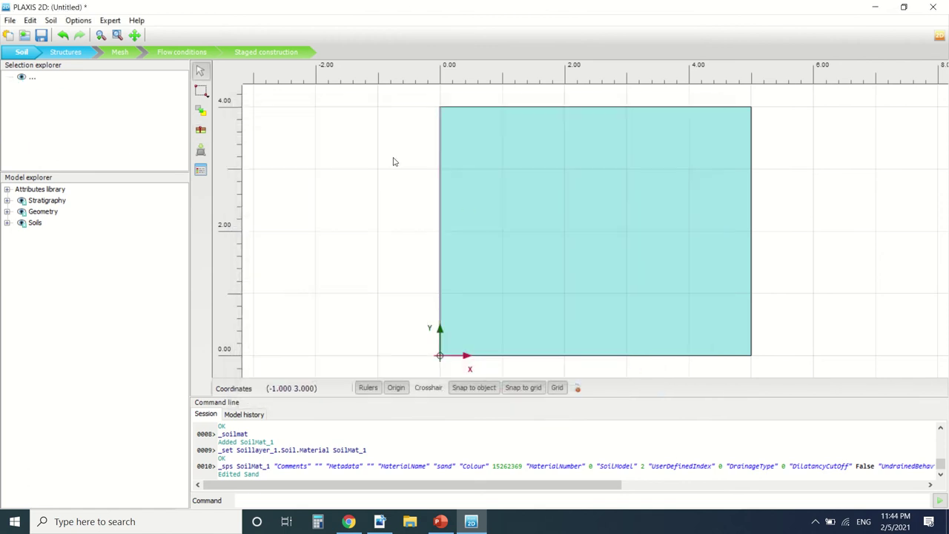
{"action": "left_click", "coordinate": [71, 55]}
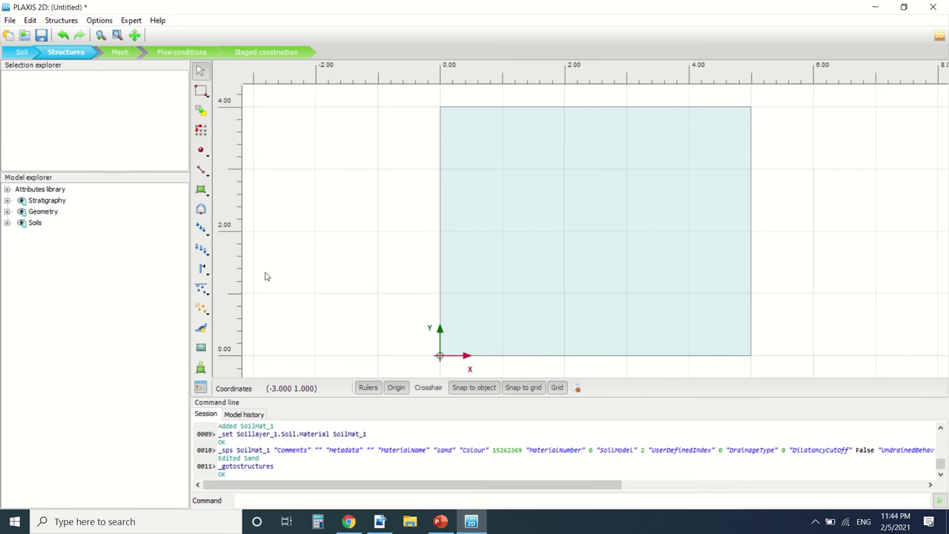
{"action": "left_click", "coordinate": [204, 255]}
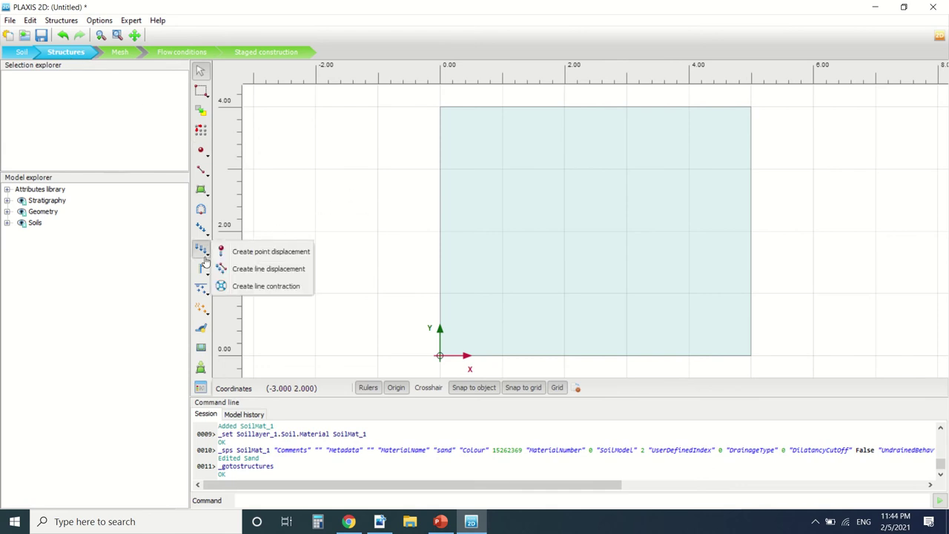
{"action": "left_click", "coordinate": [223, 266]}
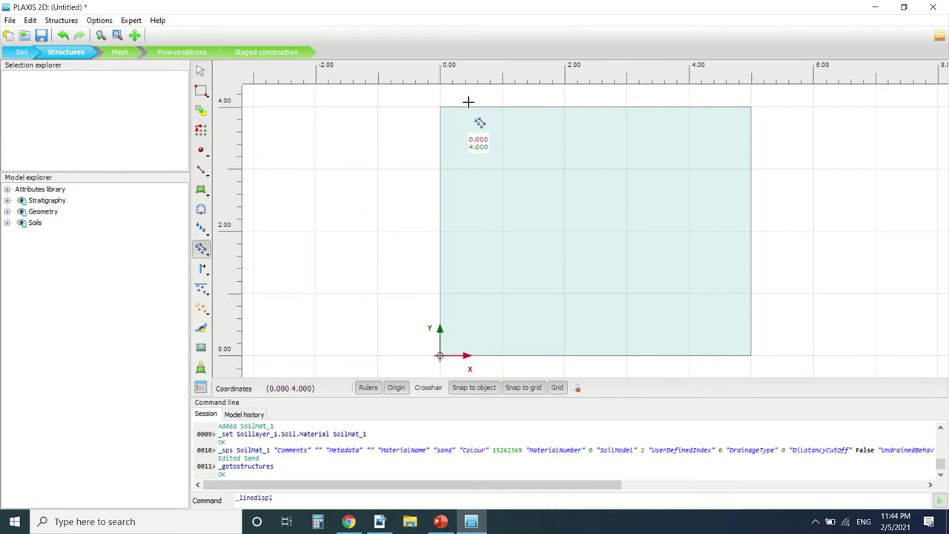
{"action": "left_click", "coordinate": [441, 106]}
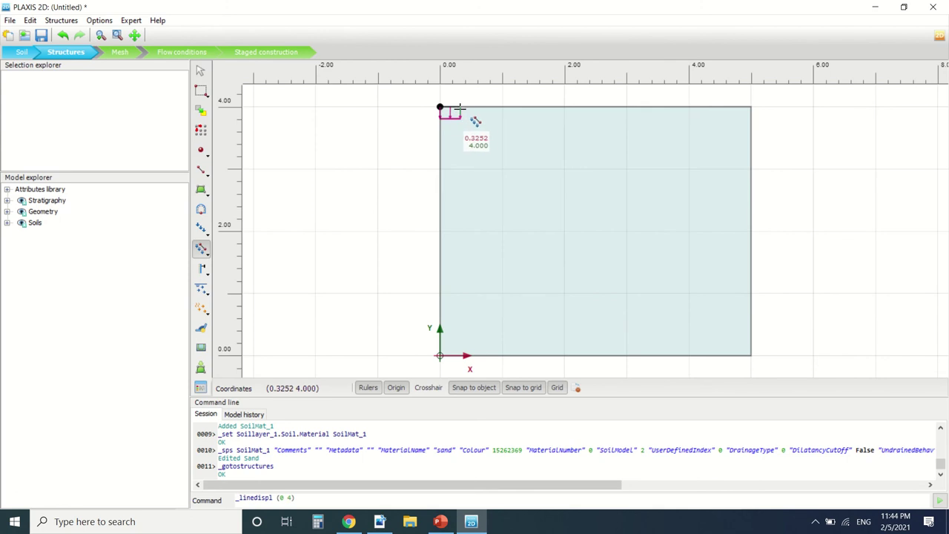
{"action": "left_click", "coordinate": [502, 106]}
{"action": "right_click", "coordinate": [246, 134]}
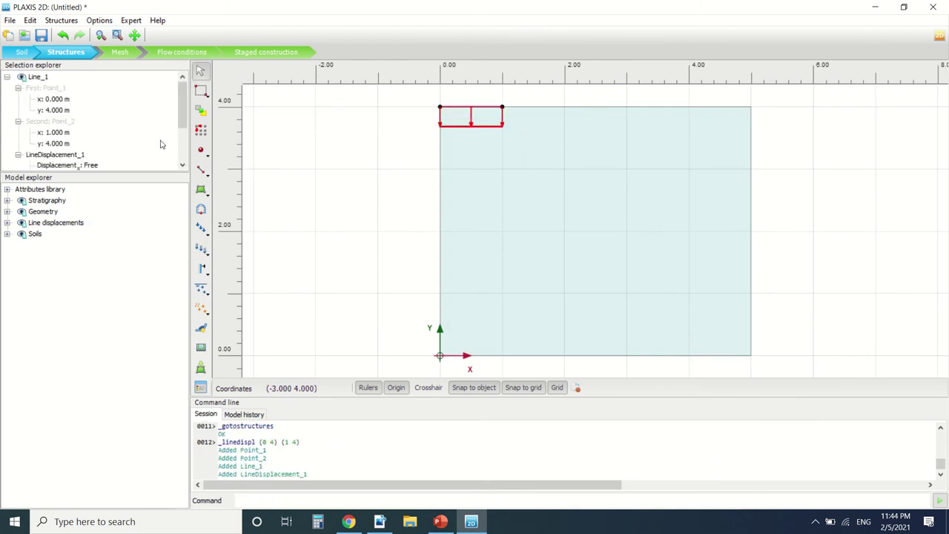
- Set the line displacement's uy,start,ref to -0.05 m
{"action": "scroll", "coordinate": [118, 141], "scroll_direction": "down", "scroll_amount": 2}
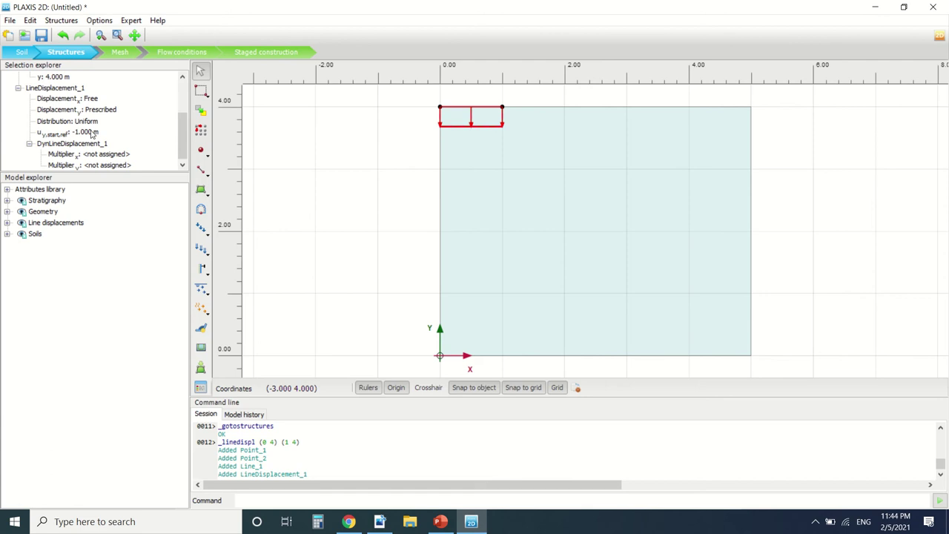
{"action": "left_click", "coordinate": [93, 134]}
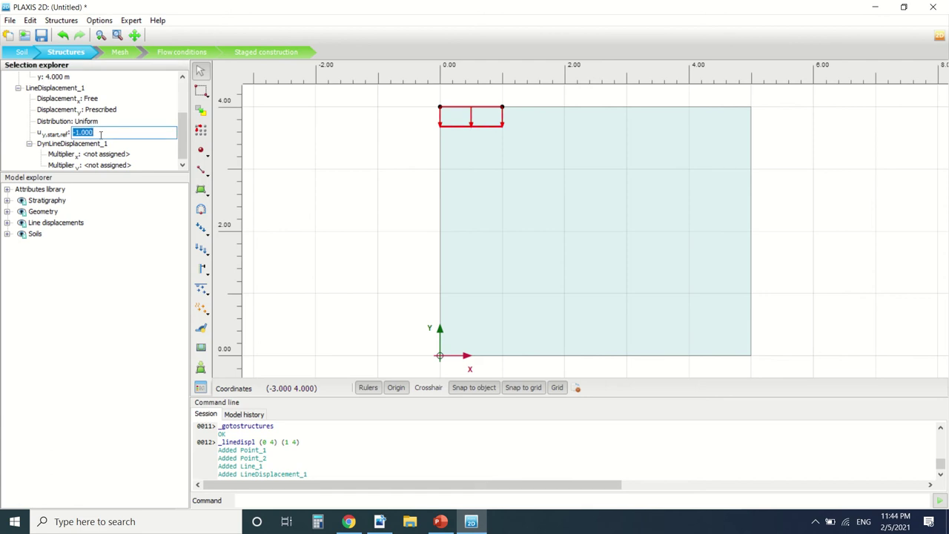
{"action": "type", "text": "-0.05"}
{"action": "key", "text": "Return"}
{"action": "left_click", "coordinate": [293, 152]}
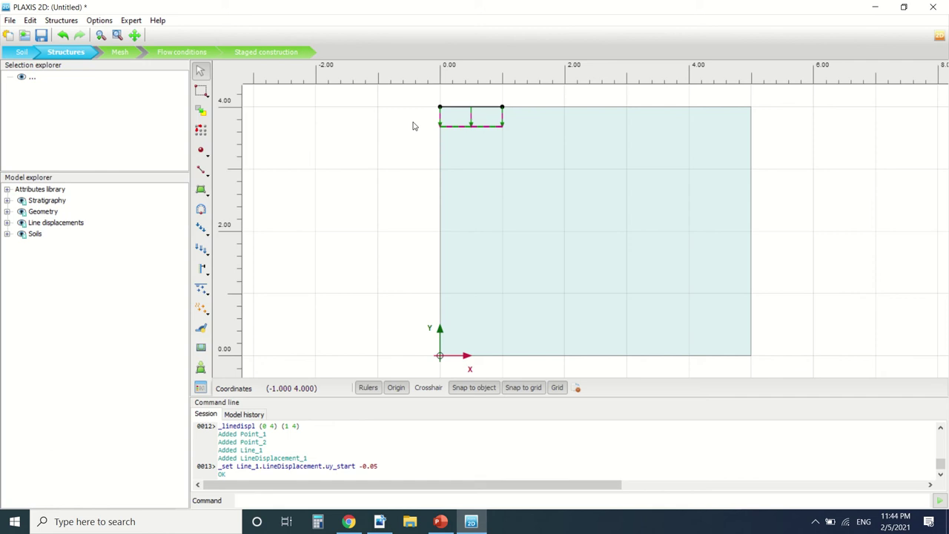
- Reselect the line displacement on Line_1 and return to the tutorial PDF
{"action": "right_click", "coordinate": [461, 108]}
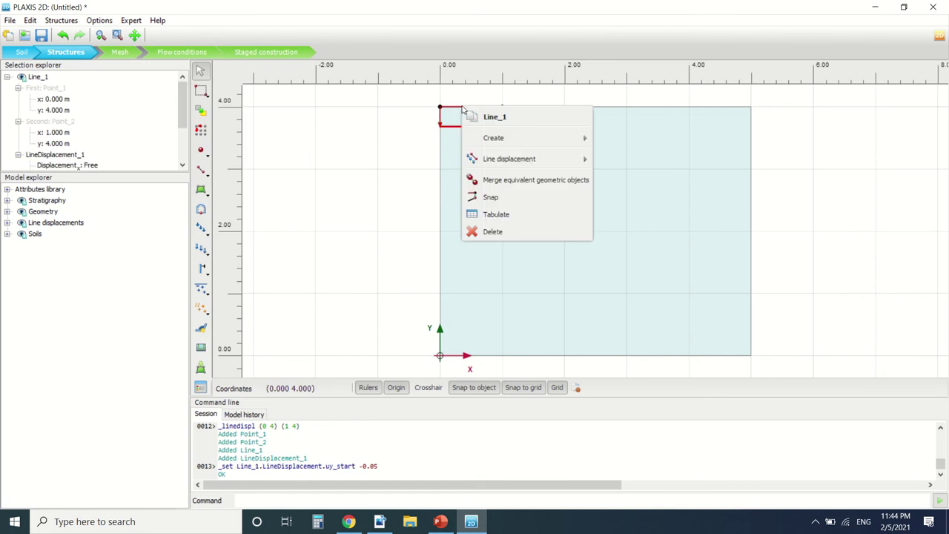
{"action": "left_click", "coordinate": [502, 154]}
{"action": "right_click", "coordinate": [502, 130]}
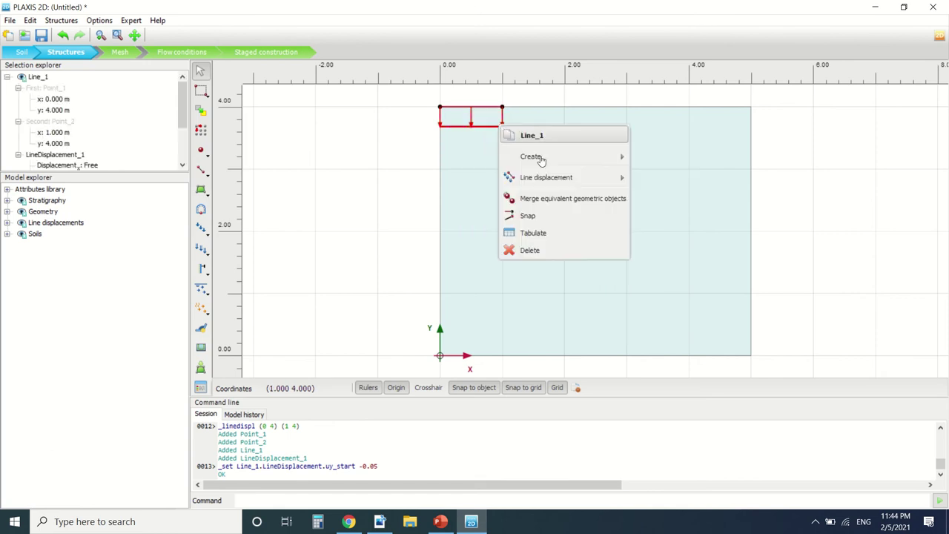
{"action": "key", "text": "Escape"}
{"action": "right_click", "coordinate": [503, 129]}
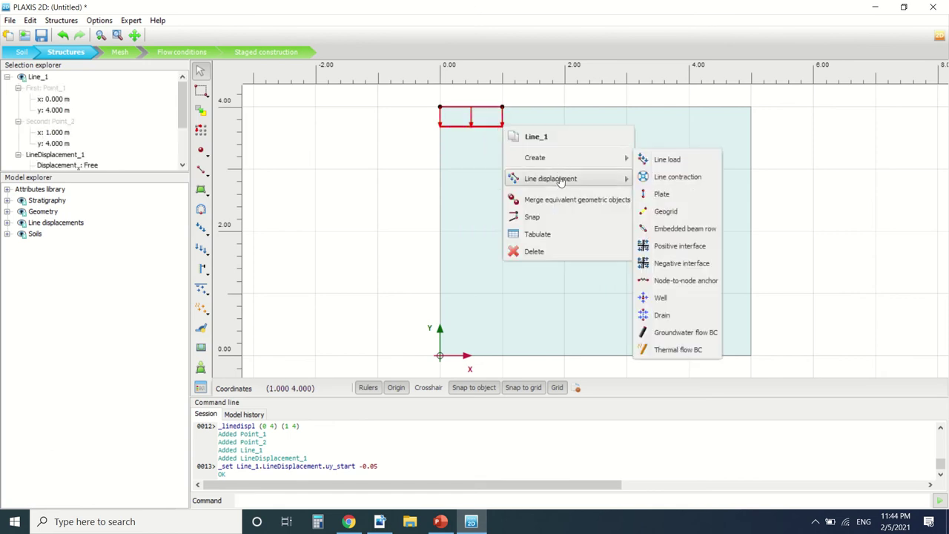
{"action": "left_click", "coordinate": [653, 187]}
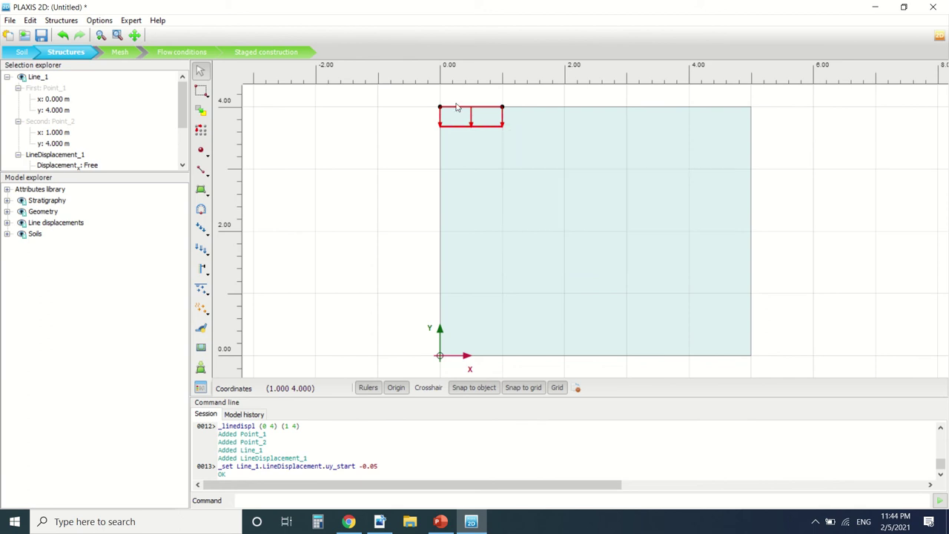
{"action": "scroll", "coordinate": [458, 108], "scroll_direction": "up", "scroll_amount": 5}
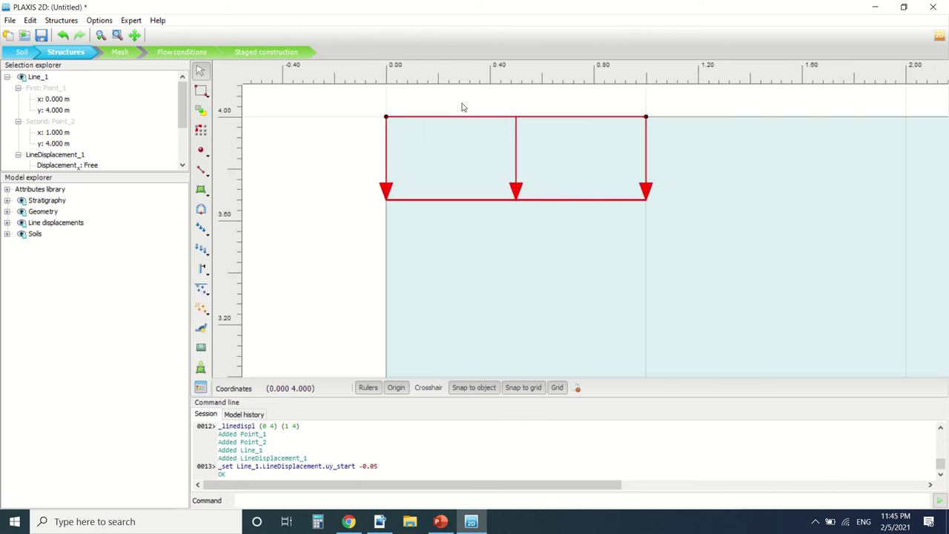
{"action": "scroll", "coordinate": [259, 196], "scroll_direction": "down", "scroll_amount": 2}
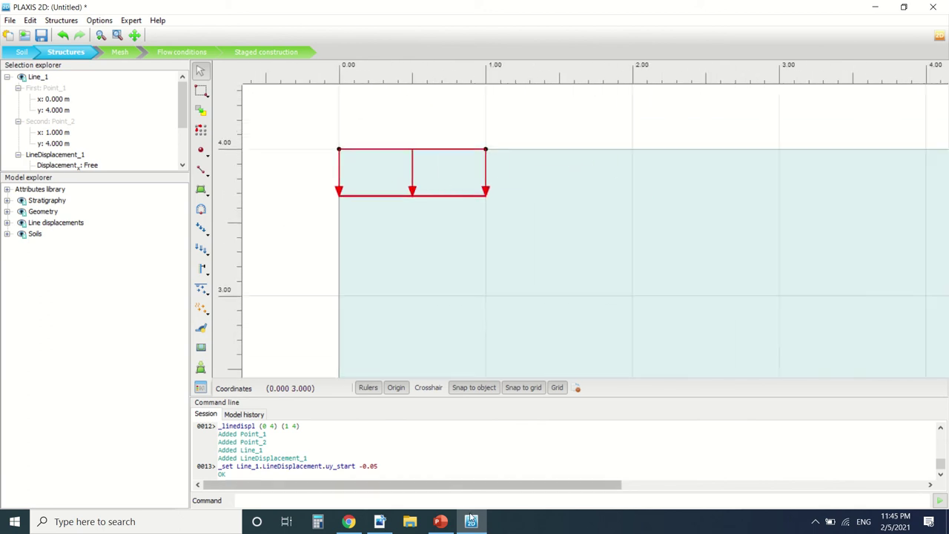
{"action": "left_click", "coordinate": [379, 521]}
- Zoom the tutorial to 150% and read page 13's prescribed displacement steps
{"action": "scroll", "coordinate": [391, 267], "scroll_direction": "down", "scroll_amount": 5}
{"action": "key", "text": "ctrl+1"}
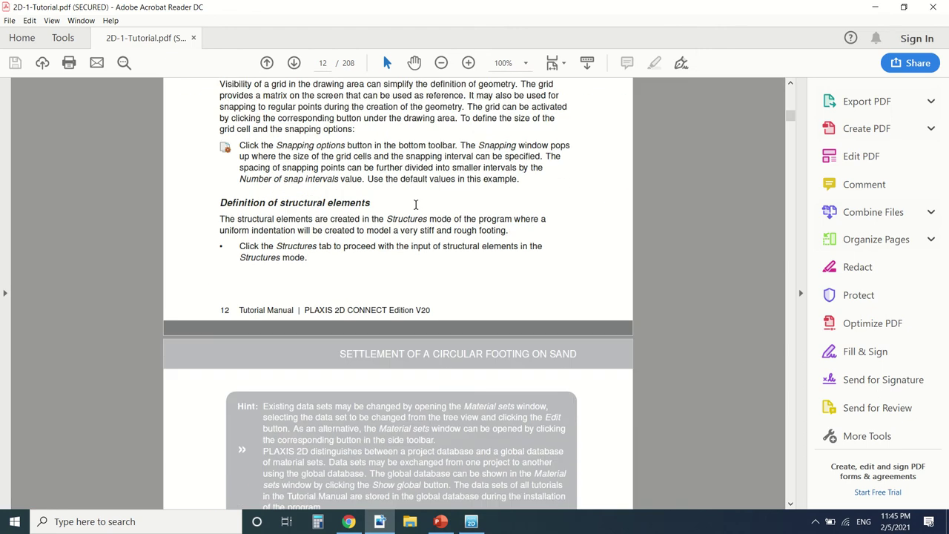
{"action": "scroll", "coordinate": [380, 208], "scroll_direction": "down", "scroll_amount": 10}
{"action": "key", "text": "ctrl+equal"}
{"action": "key", "text": "ctrl+equal"}
{"action": "scroll", "coordinate": [381, 208], "scroll_direction": "up", "scroll_amount": 3}
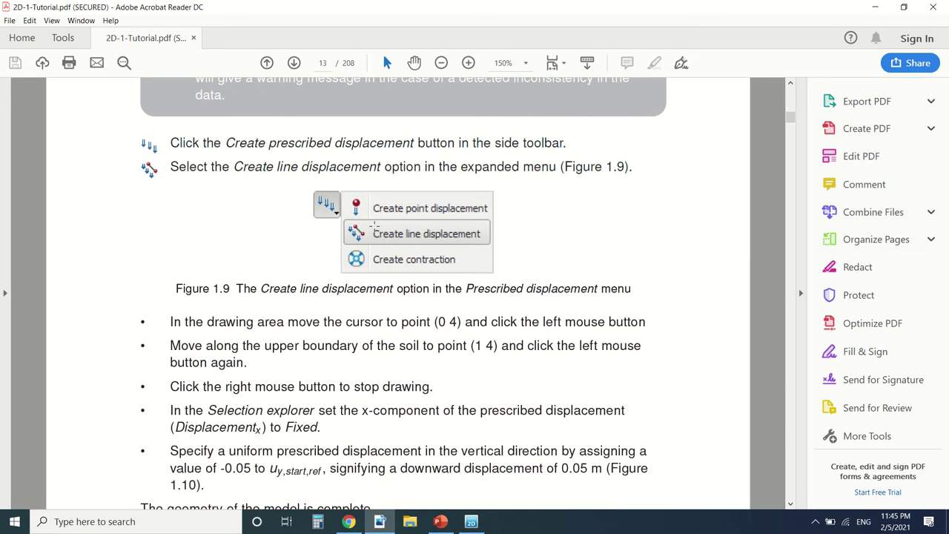
{"action": "scroll", "coordinate": [375, 227], "scroll_direction": "down", "scroll_amount": 1}
{"action": "scroll", "coordinate": [519, 224], "scroll_direction": "down", "scroll_amount": 1}
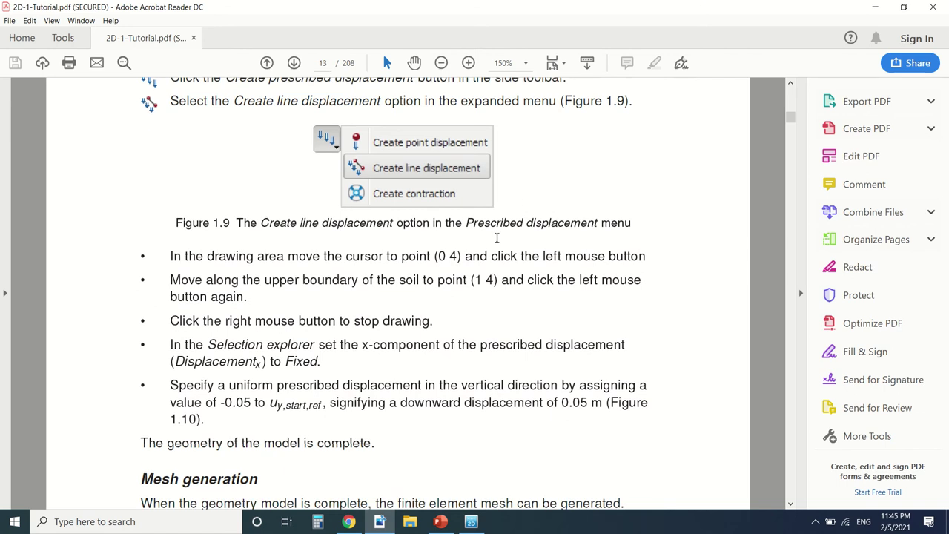
{"action": "scroll", "coordinate": [428, 276], "scroll_direction": "down", "scroll_amount": 1}
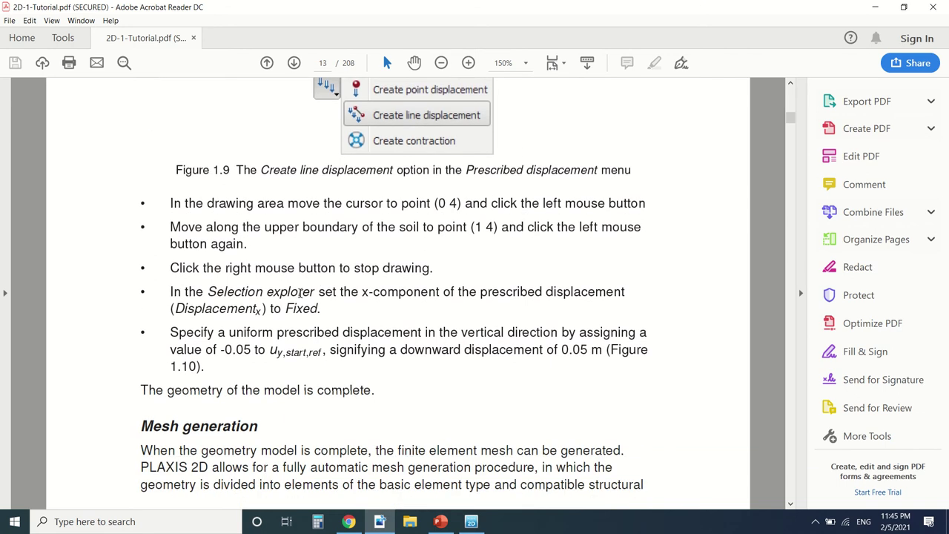
{"action": "scroll", "coordinate": [495, 264], "scroll_direction": "down", "scroll_amount": 1}
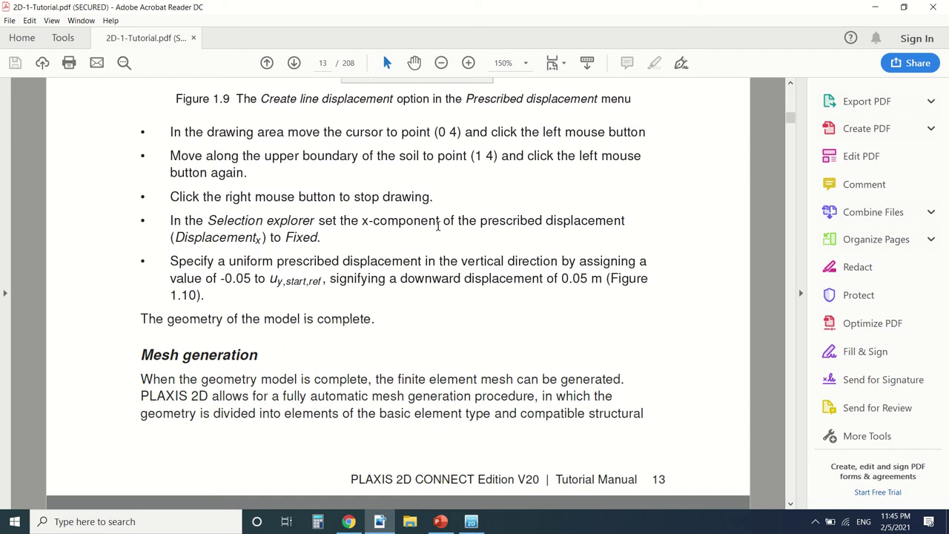
{"action": "scroll", "coordinate": [311, 220], "scroll_direction": "up", "scroll_amount": 1}
{"action": "scroll", "coordinate": [320, 214], "scroll_direction": "down", "scroll_amount": 1}
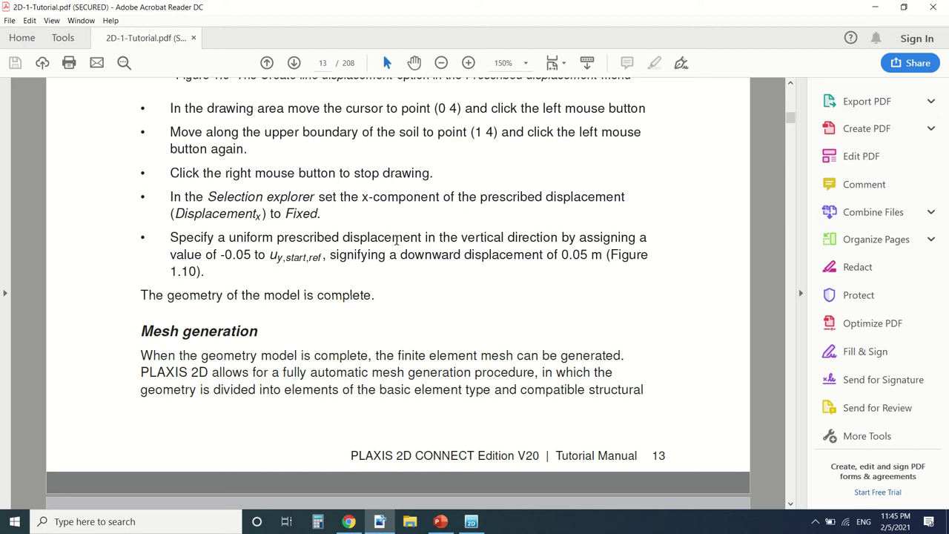
{"action": "left_click", "coordinate": [471, 512]}
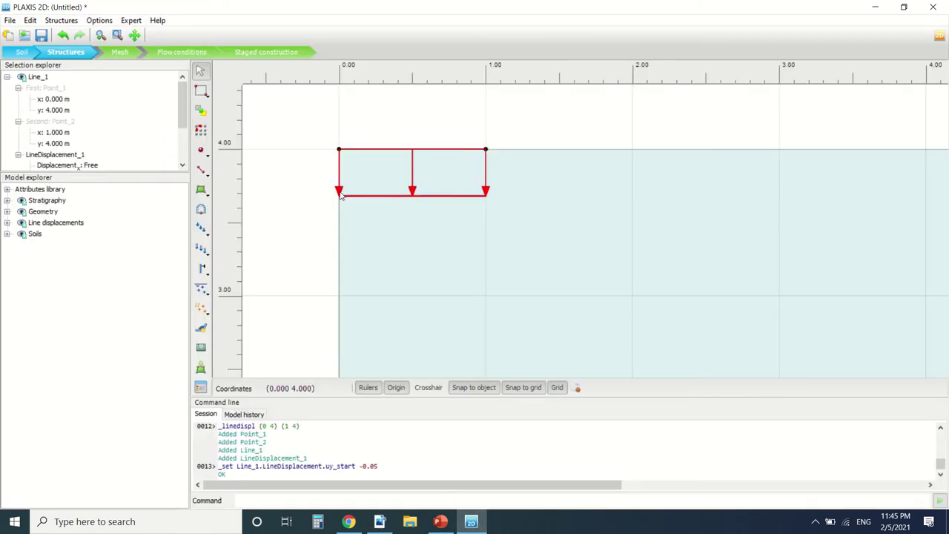
- Set the footing line displacement's x-component to Fixed
{"action": "scroll", "coordinate": [119, 131], "scroll_direction": "down", "scroll_amount": 2}
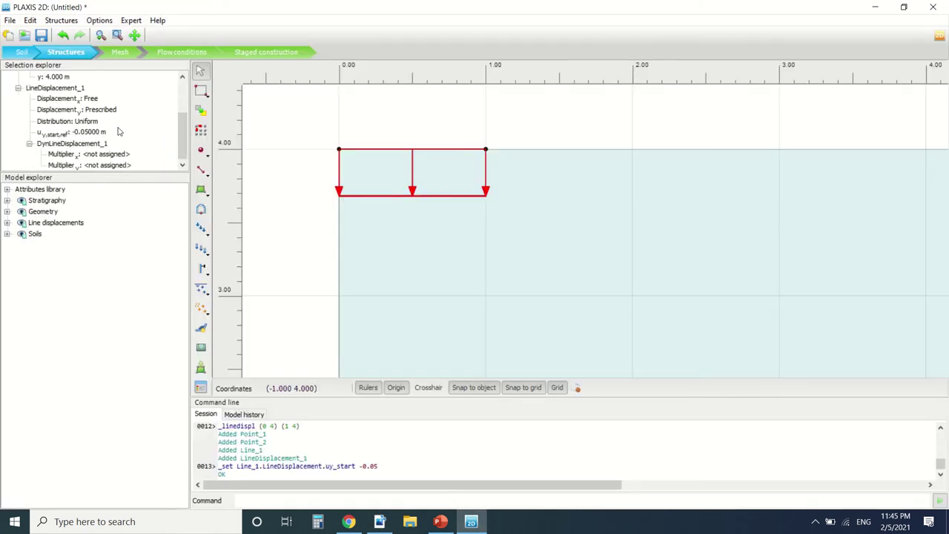
{"action": "left_click", "coordinate": [92, 98]}
{"action": "left_click", "coordinate": [172, 98]}
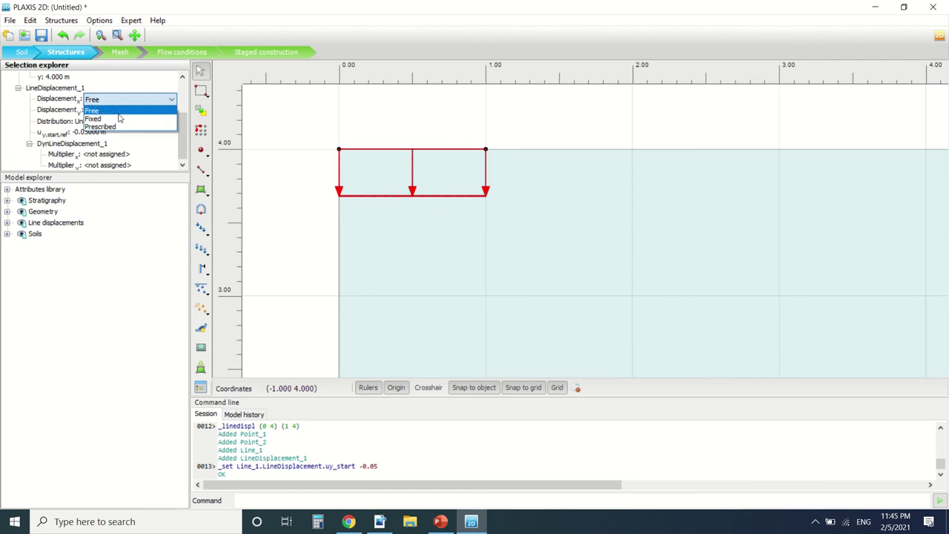
{"action": "left_click", "coordinate": [118, 117]}
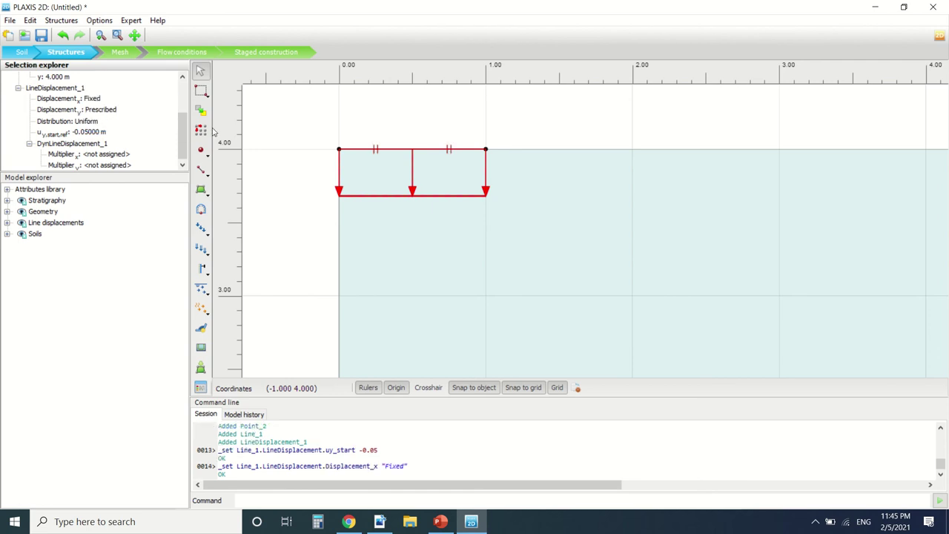
{"action": "left_click", "coordinate": [272, 159]}
{"action": "scroll", "coordinate": [292, 145], "scroll_direction": "down", "scroll_amount": 2}
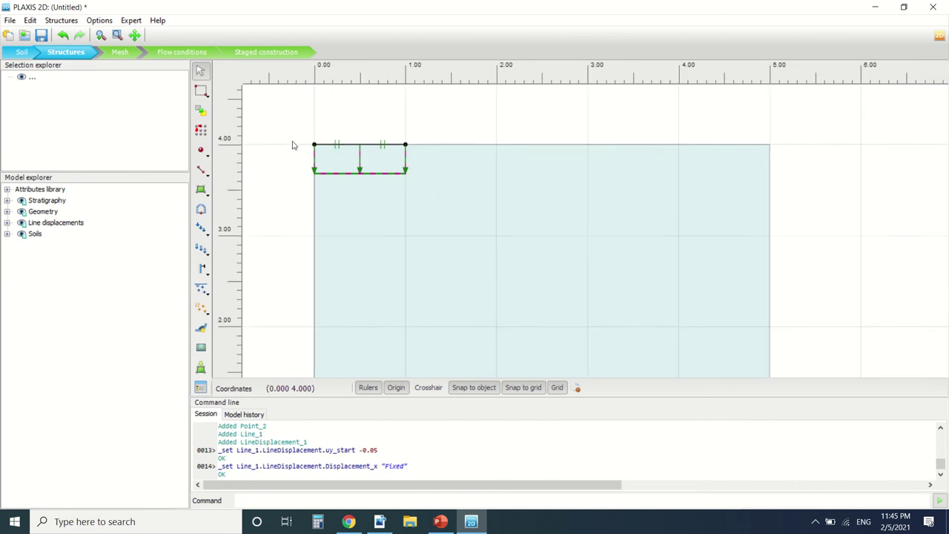
{"action": "scroll", "coordinate": [292, 146], "scroll_direction": "down", "scroll_amount": 3}
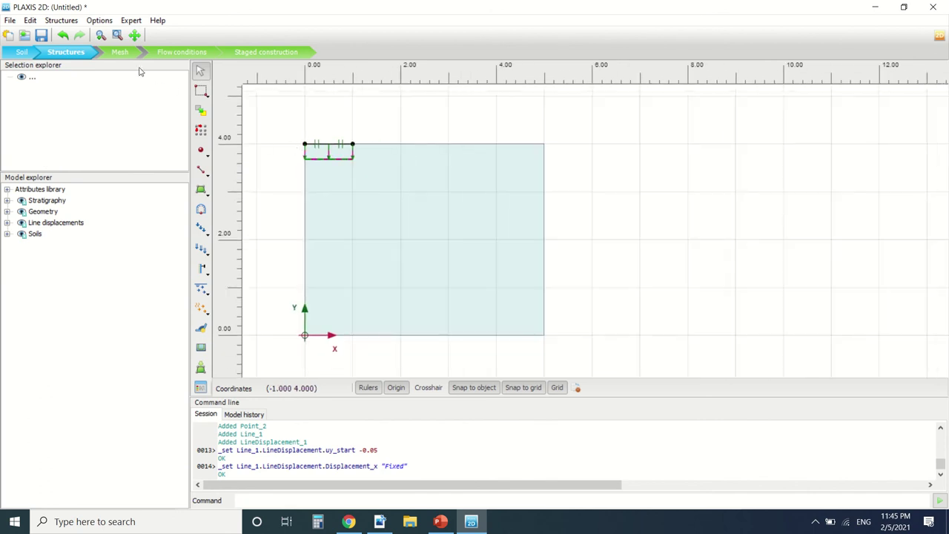
- Generate the mesh with Medium element distribution
{"action": "left_click", "coordinate": [120, 53]}
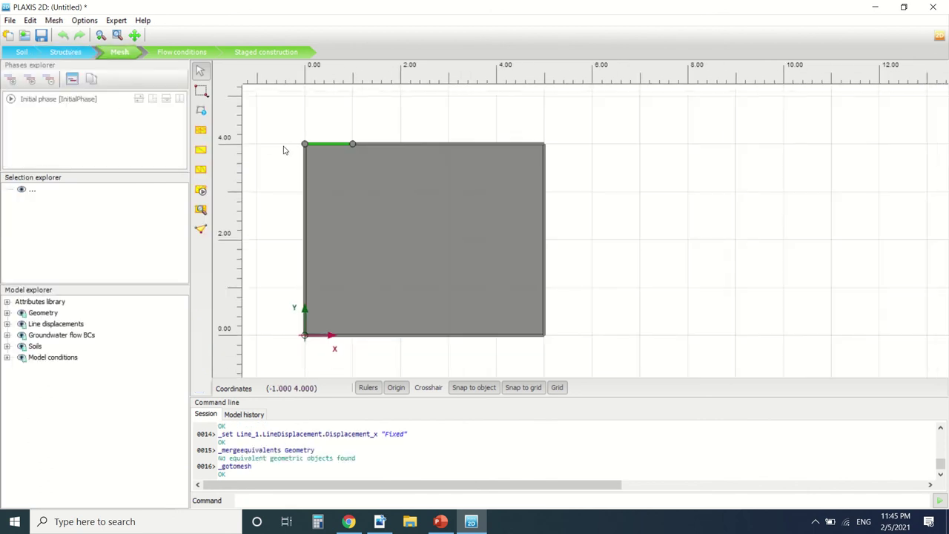
{"action": "left_click", "coordinate": [200, 190]}
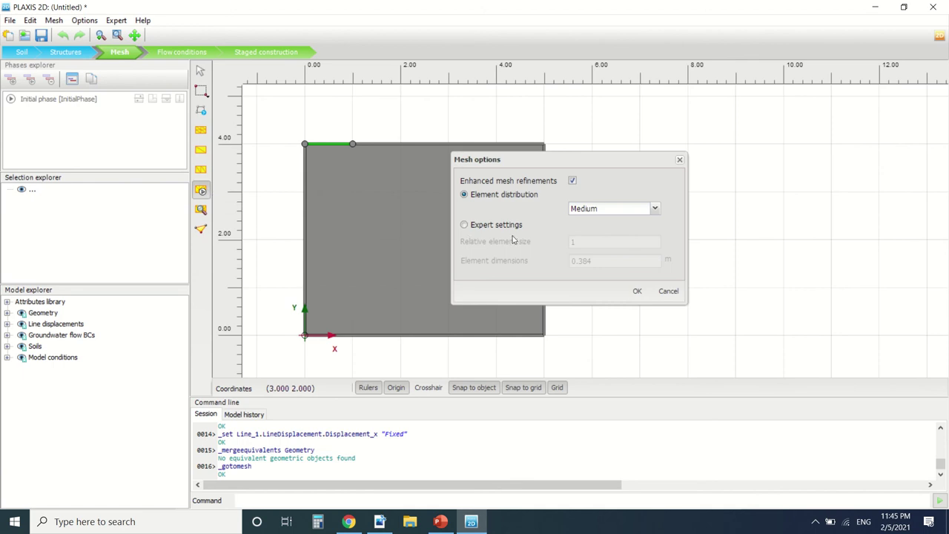
{"action": "left_click", "coordinate": [637, 293]}
- Scroll the tutorial PDF past Figure 1.12's mesh to section 1.2.2 Performing Calculations on page 15
{"action": "left_click", "coordinate": [380, 521]}
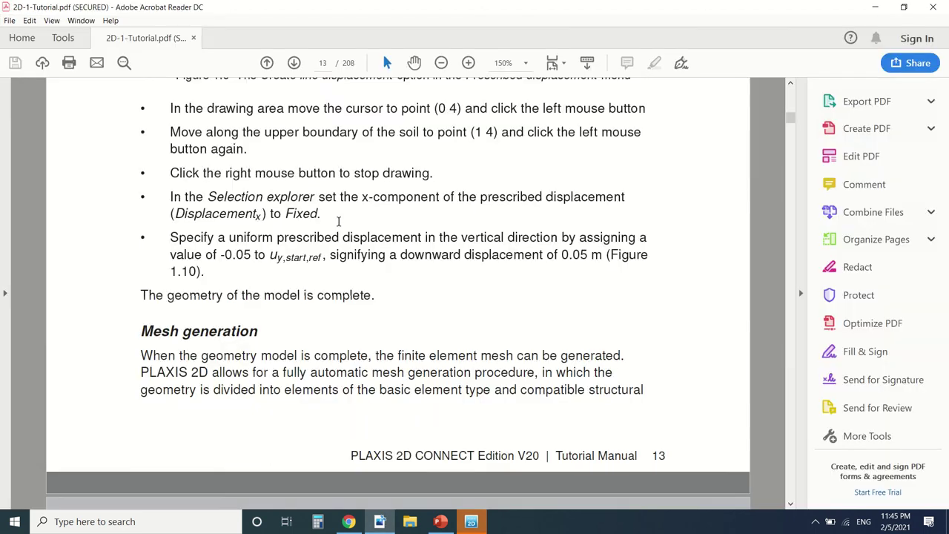
{"action": "scroll", "coordinate": [338, 222], "scroll_direction": "down", "scroll_amount": 15}
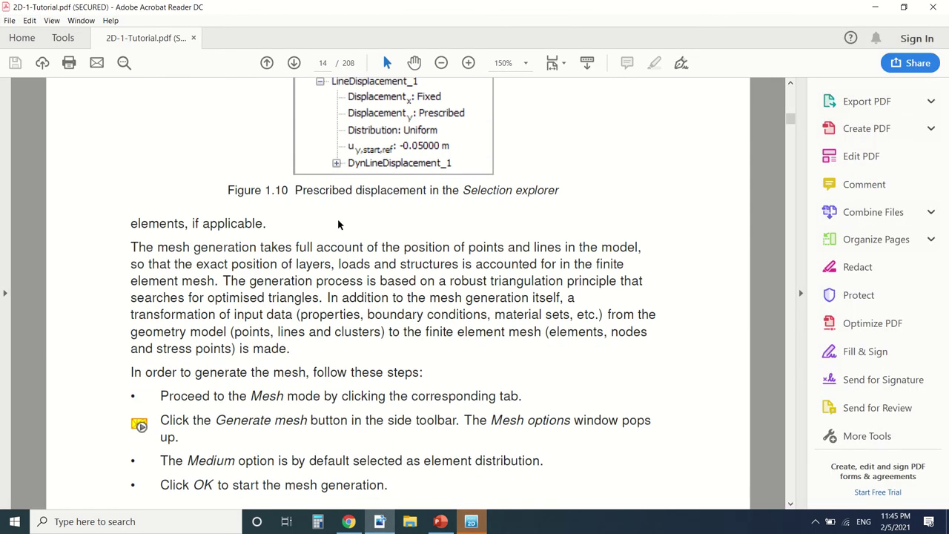
{"action": "scroll", "coordinate": [338, 223], "scroll_direction": "down", "scroll_amount": 4}
{"action": "scroll", "coordinate": [372, 154], "scroll_direction": "down", "scroll_amount": 2}
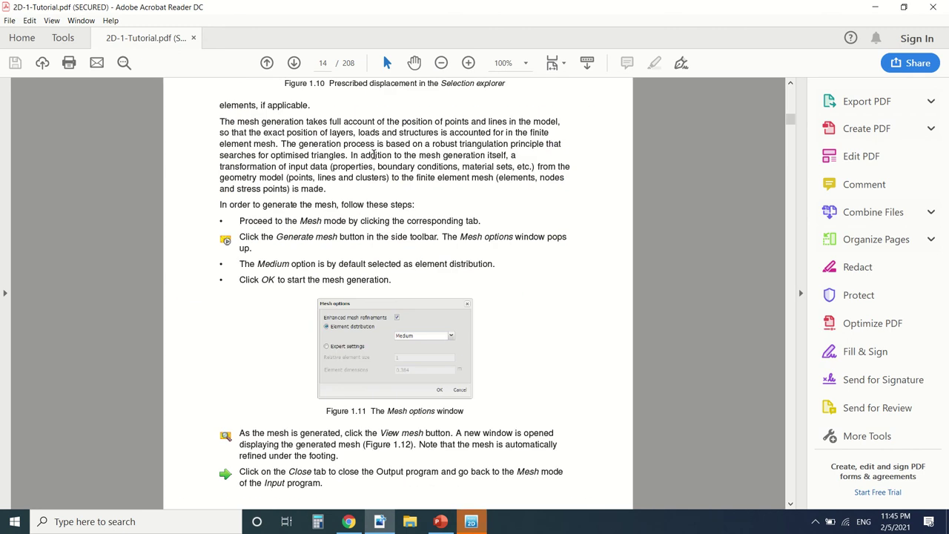
{"action": "scroll", "coordinate": [373, 154], "scroll_direction": "down", "scroll_amount": 10}
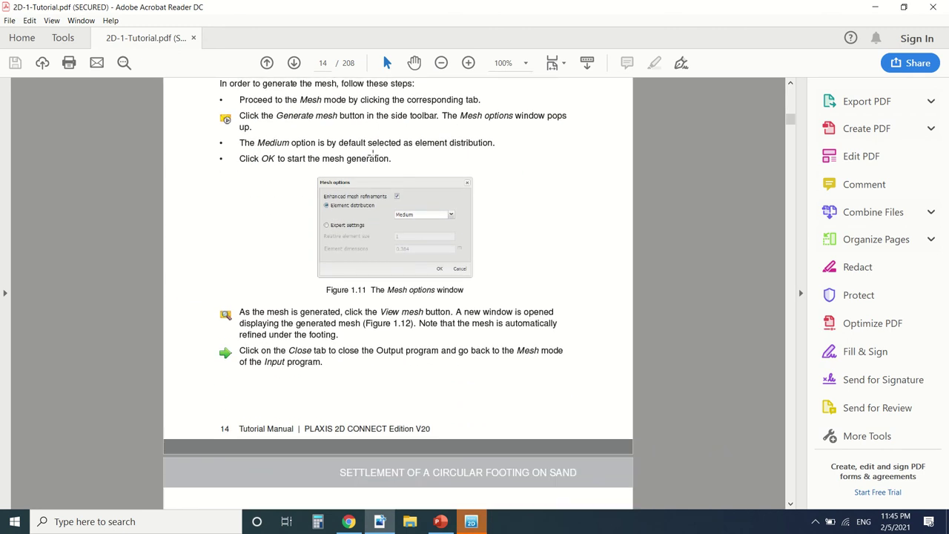
{"action": "scroll", "coordinate": [329, 274], "scroll_direction": "down", "scroll_amount": 8}
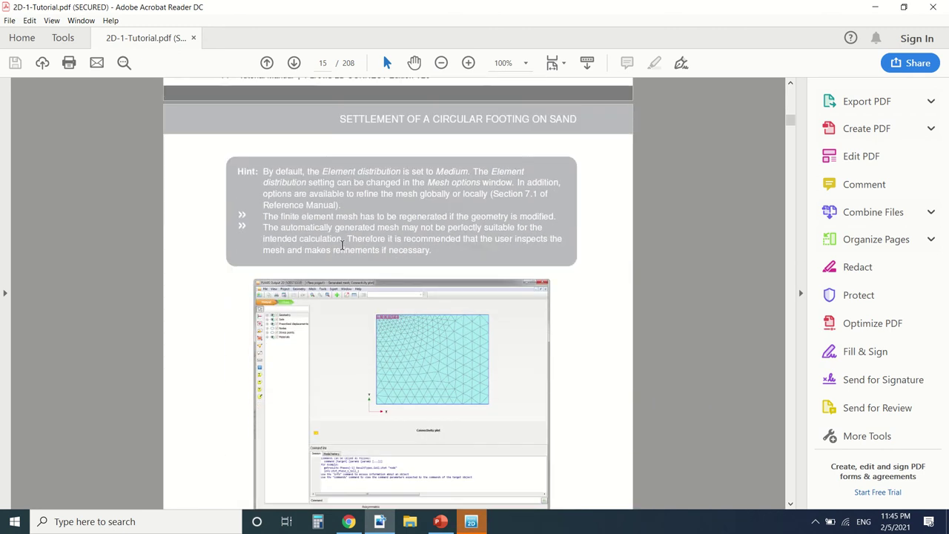
{"action": "scroll", "coordinate": [354, 231], "scroll_direction": "up", "scroll_amount": 2}
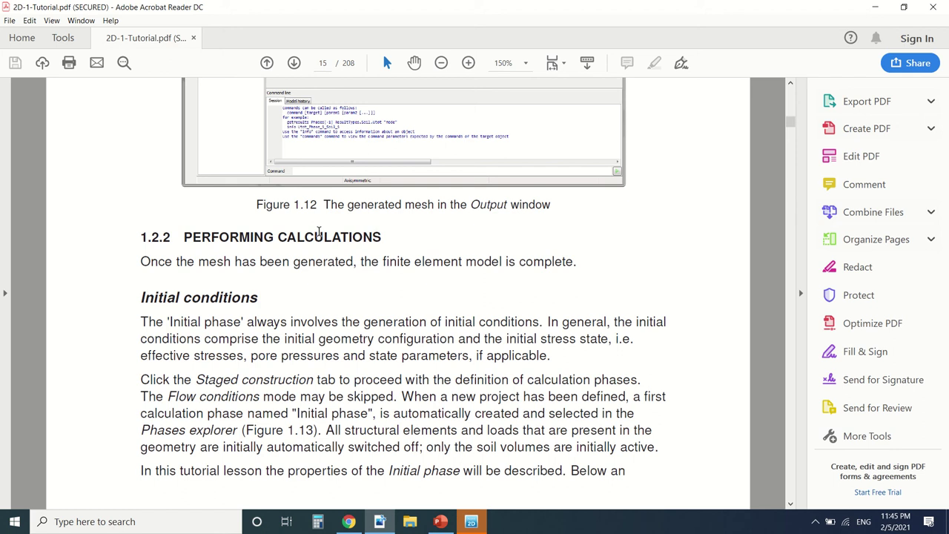
- View the 467-element, 3879-node mesh in PLAXIS Output, then close it and return to Input
{"action": "left_click", "coordinate": [469, 519]}
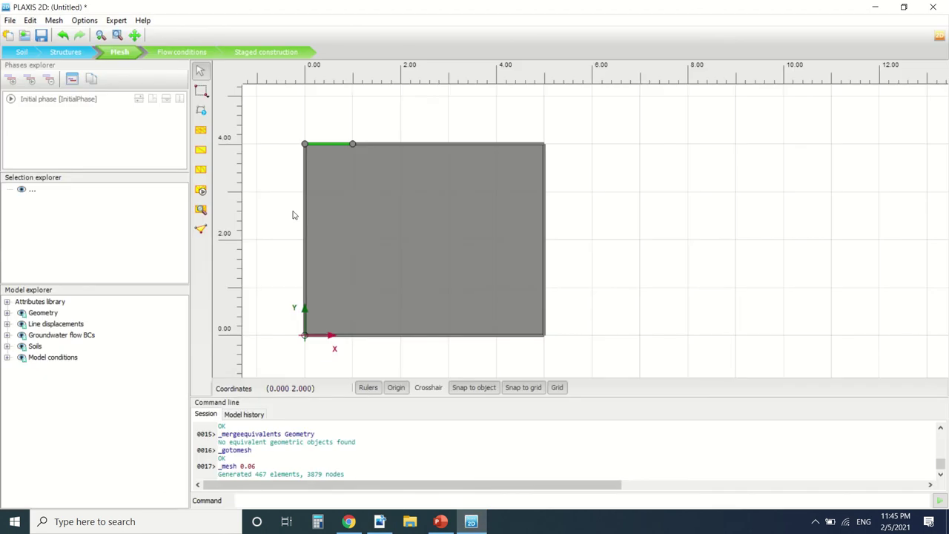
{"action": "left_click", "coordinate": [200, 211]}
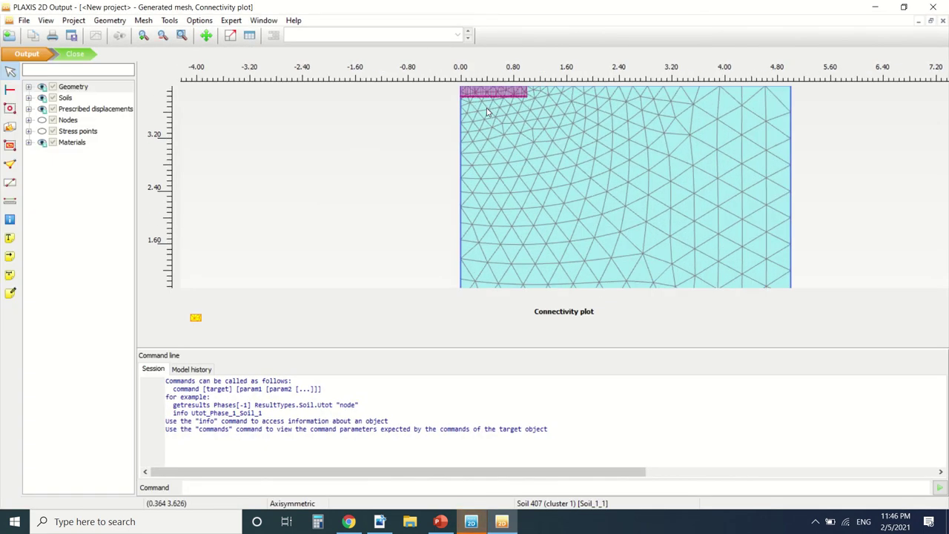
{"action": "left_click", "coordinate": [77, 56]}
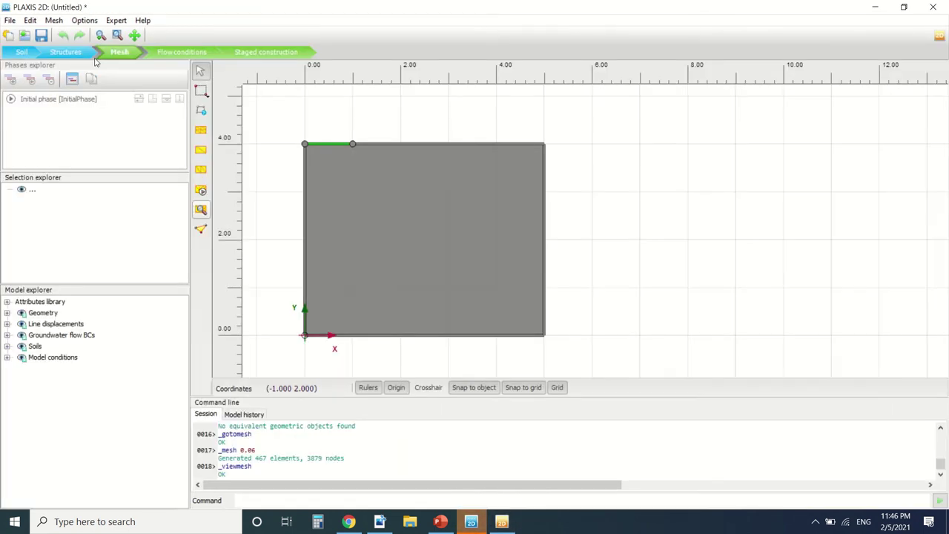
- Move to Staged construction and review the initial phase's pore pressure calculation settings
{"action": "left_click", "coordinate": [185, 54]}
{"action": "left_click", "coordinate": [251, 54]}
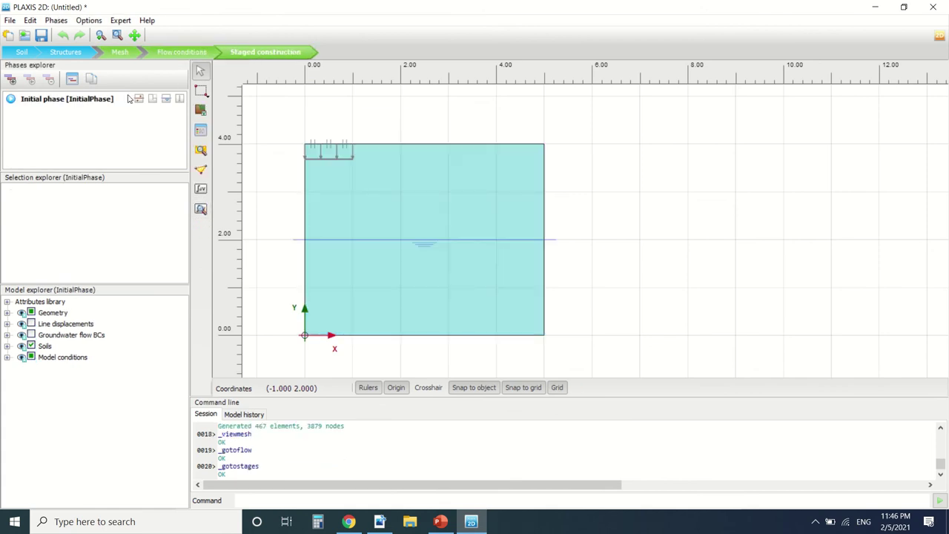
{"action": "double_click", "coordinate": [102, 99]}
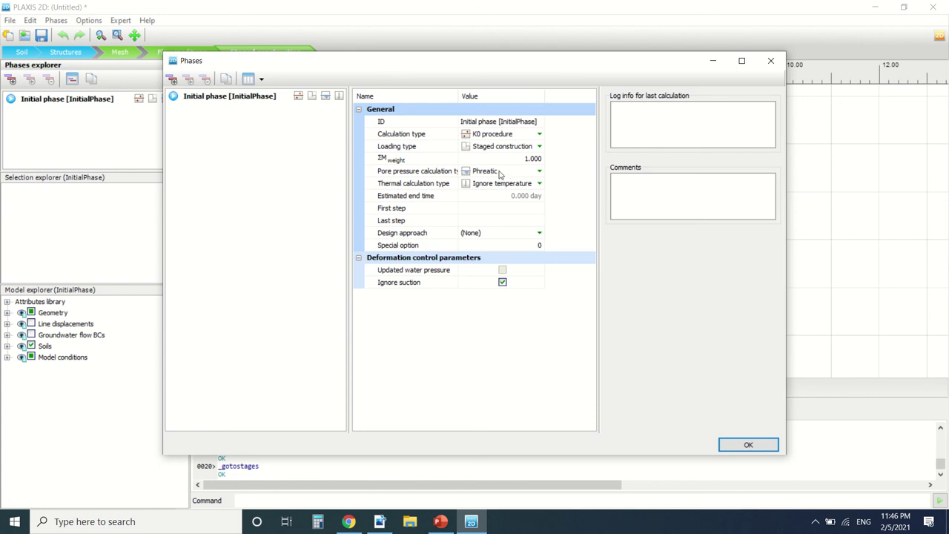
{"action": "left_click", "coordinate": [503, 172]}
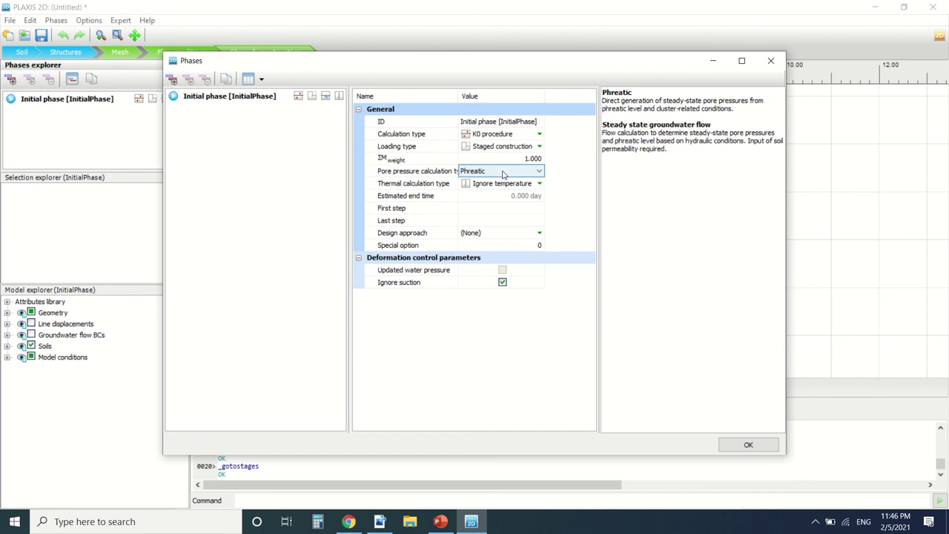
{"action": "left_click", "coordinate": [747, 445]}
- Add Phase_1 with the footing's line displacement activated and start the calculation
{"action": "left_click", "coordinate": [10, 80]}
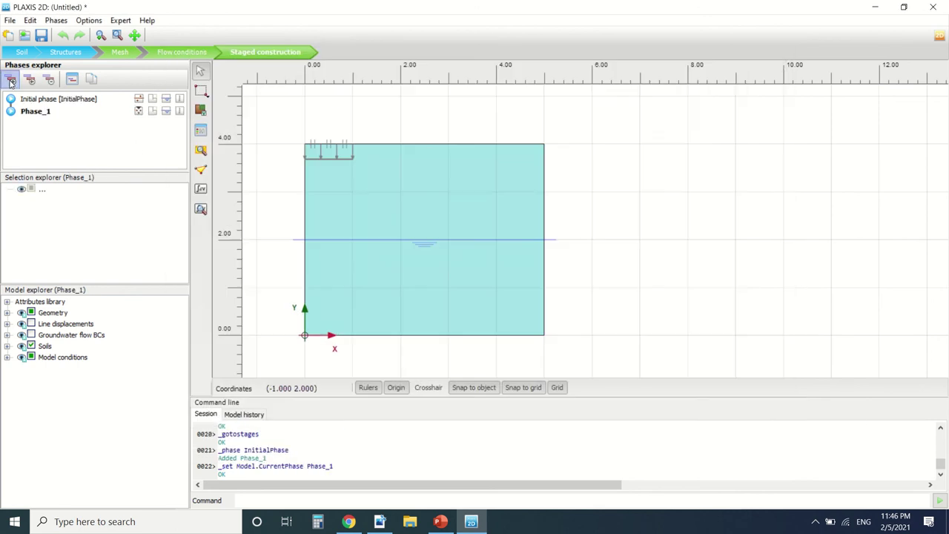
{"action": "left_click", "coordinate": [31, 325]}
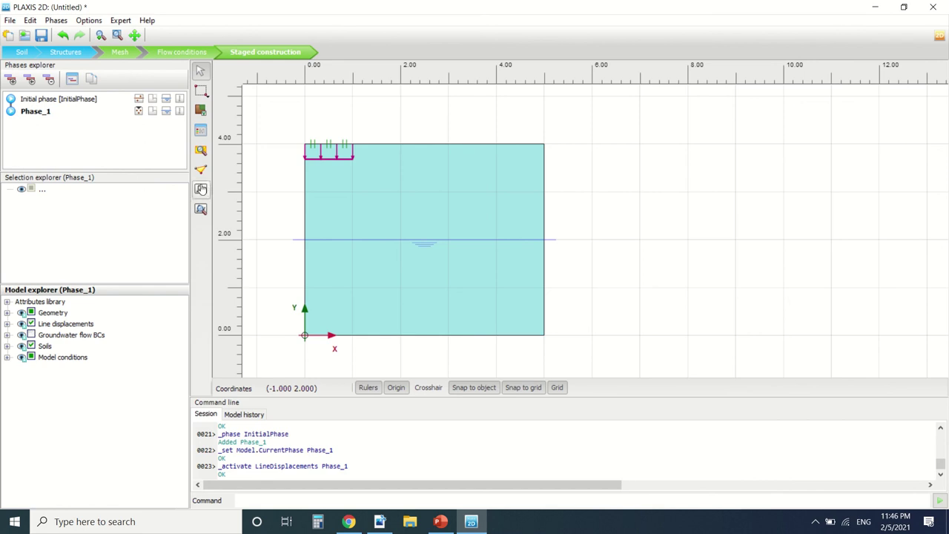
{"action": "left_click", "coordinate": [200, 188]}
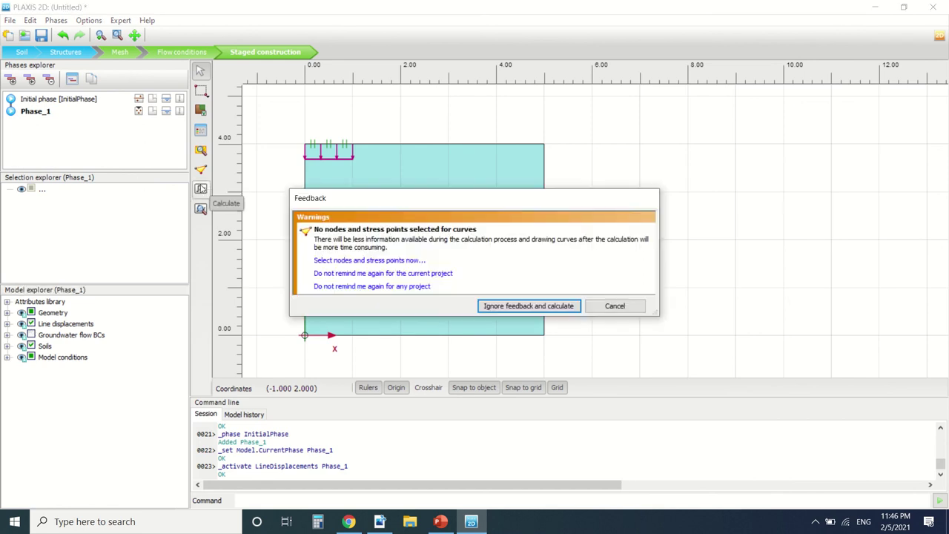
- Ignore the no-curve-nodes warning and let the calculation run until Phase_1 completes successfully
{"action": "left_click", "coordinate": [549, 307]}
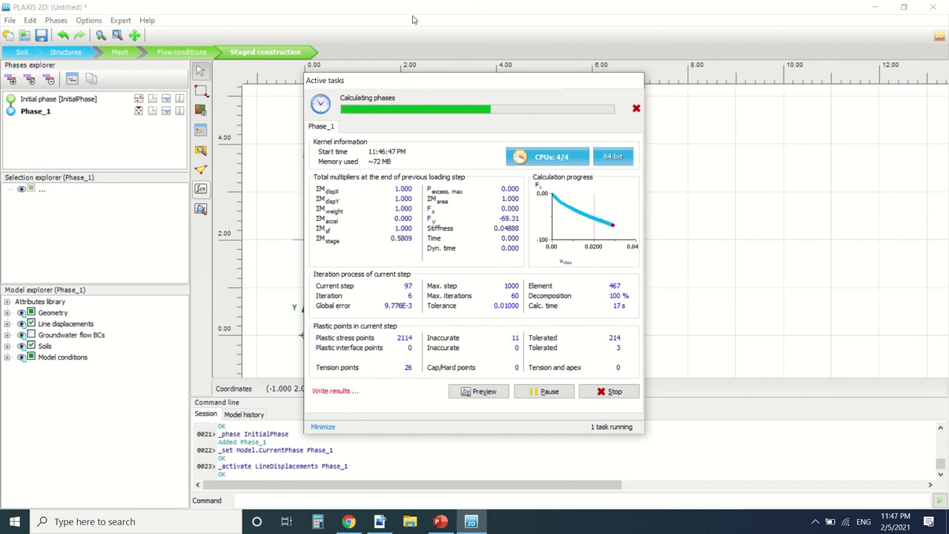
{"action": "mouse_move", "coordinate": [420, 9]}
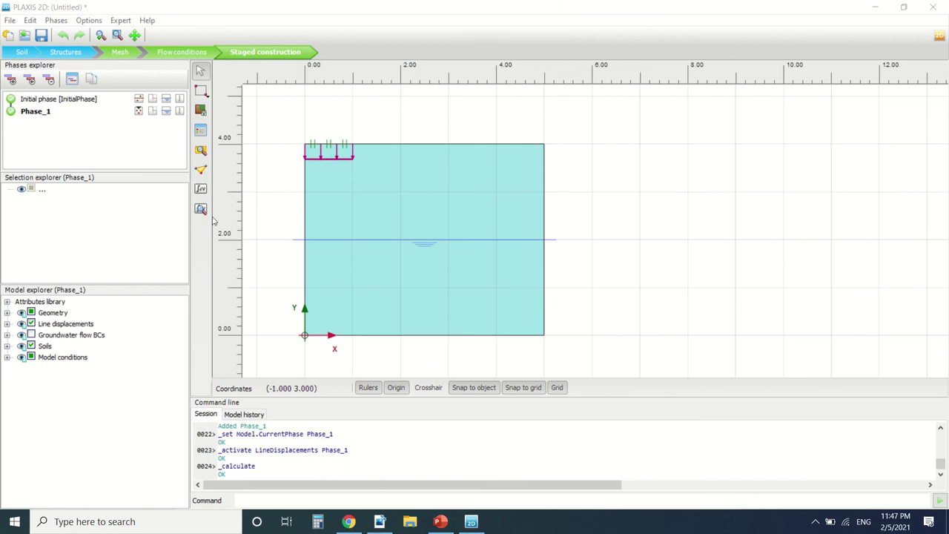
- Check the top load line's context menu, then view Phase_1's deformed mesh (max displacement 0.05 m)
{"action": "left_click", "coordinate": [48, 113]}
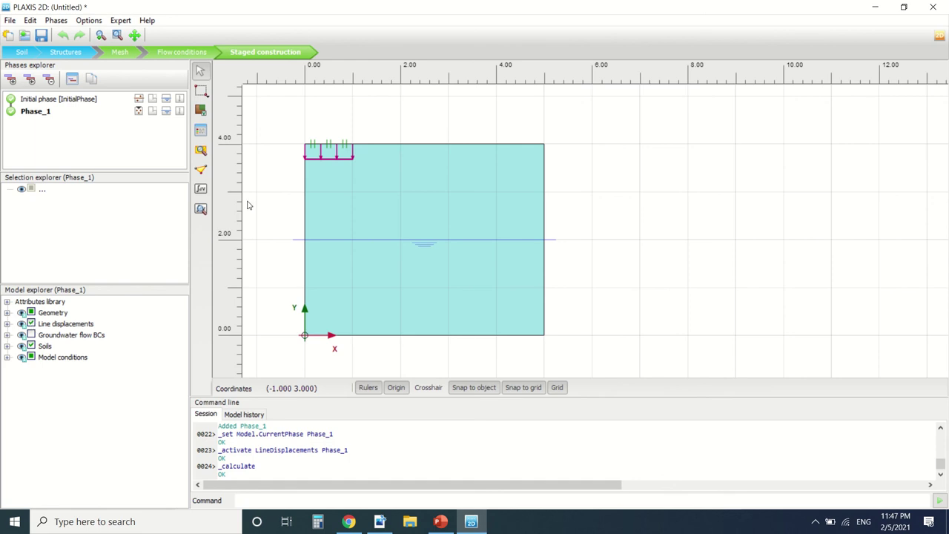
{"action": "right_click", "coordinate": [333, 165]}
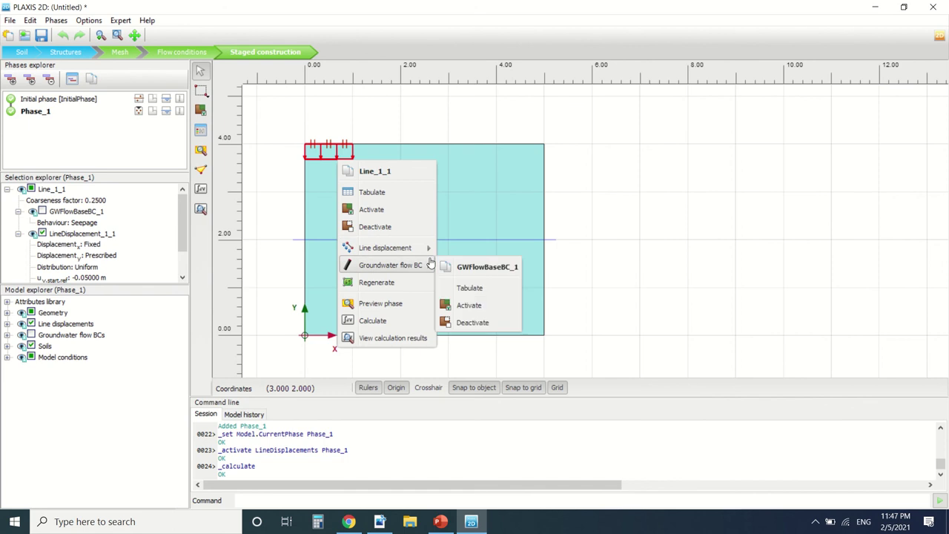
{"action": "left_click", "coordinate": [336, 90]}
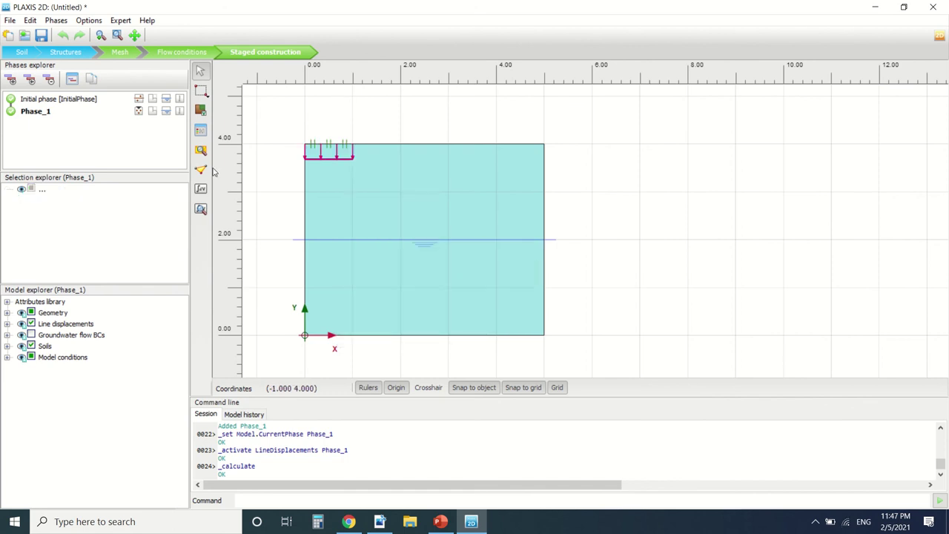
{"action": "left_click", "coordinate": [207, 207]}
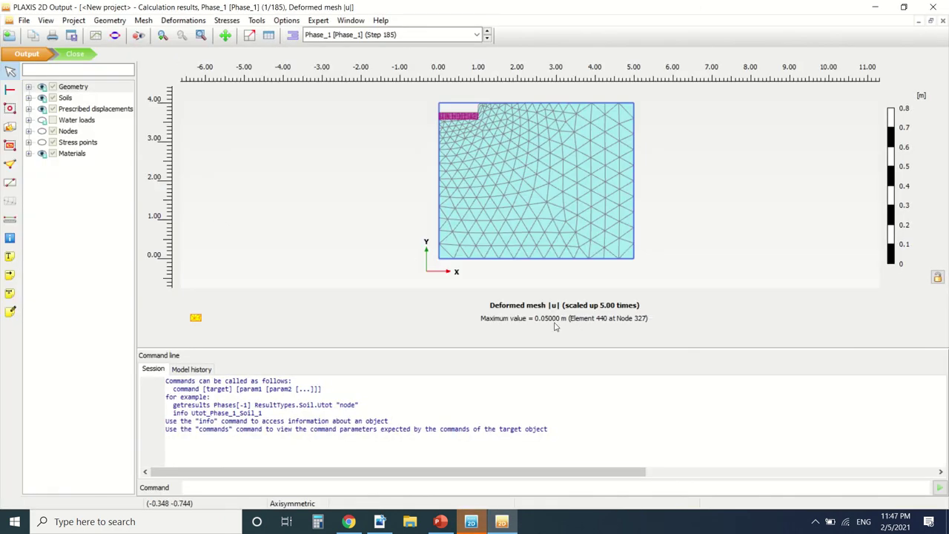
- Plot Phase_1's effective principal stresses from the Stresses menu instead of the deformed mesh
{"action": "left_click", "coordinate": [227, 20]}
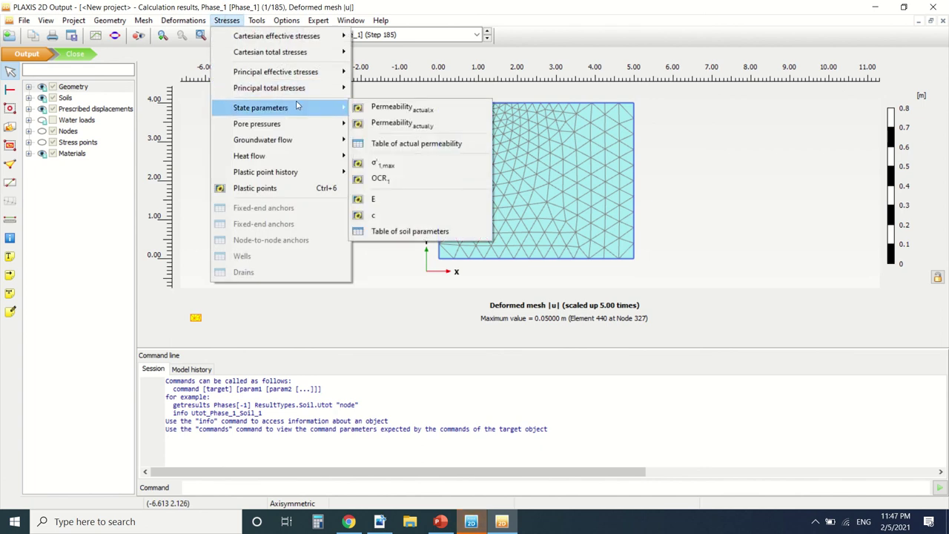
{"action": "mouse_move", "coordinate": [312, 72]}
{"action": "left_click", "coordinate": [415, 71]}
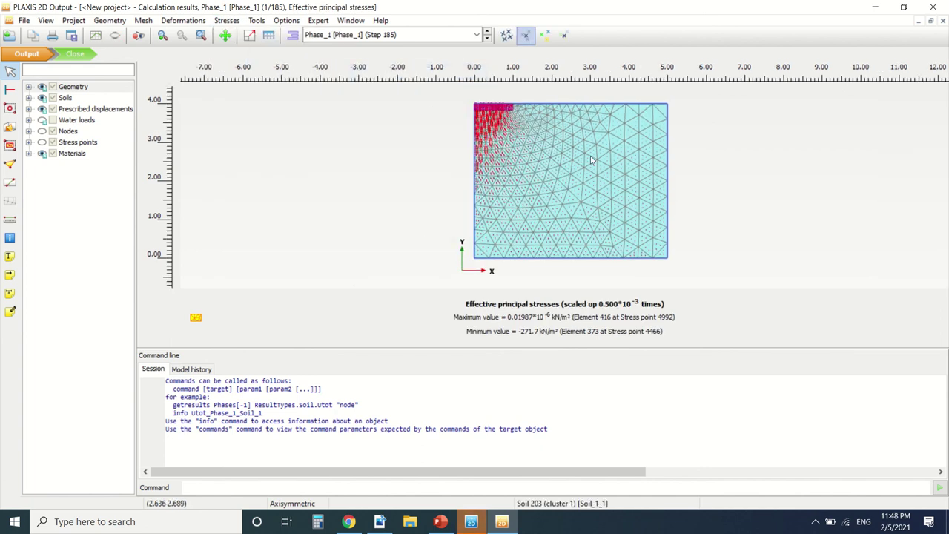
{"action": "scroll", "coordinate": [578, 104], "scroll_direction": "up", "scroll_amount": 1}
{"action": "scroll", "coordinate": [421, 128], "scroll_direction": "up", "scroll_amount": 2}
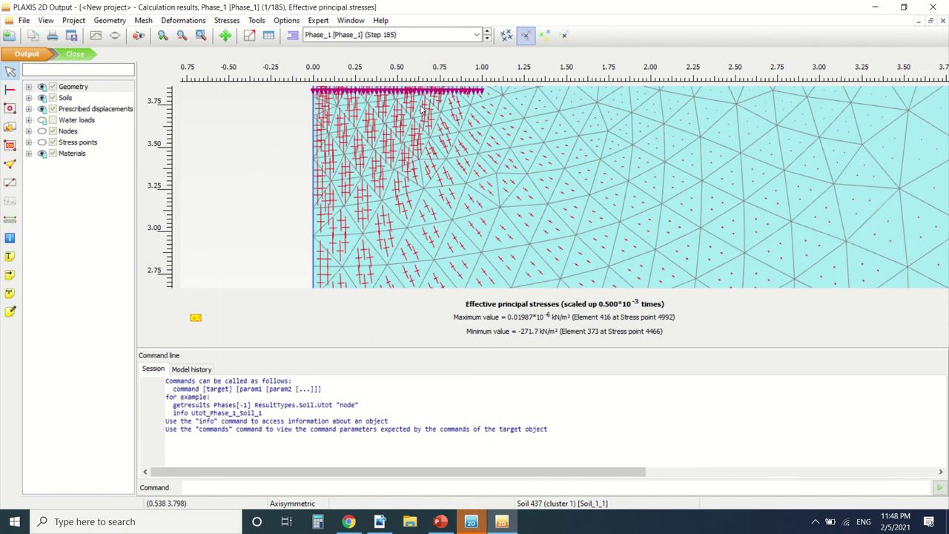
{"action": "scroll", "coordinate": [421, 128], "scroll_direction": "down", "scroll_amount": 3}
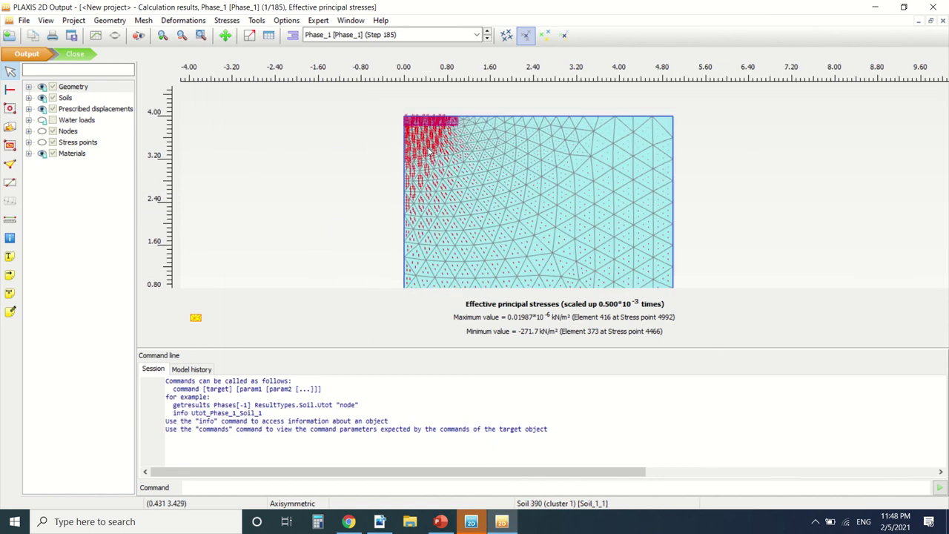
- Compare principal direction displays, ending with plain uncoloured stress crosses zoomed on the footing
{"action": "left_click", "coordinate": [541, 37]}
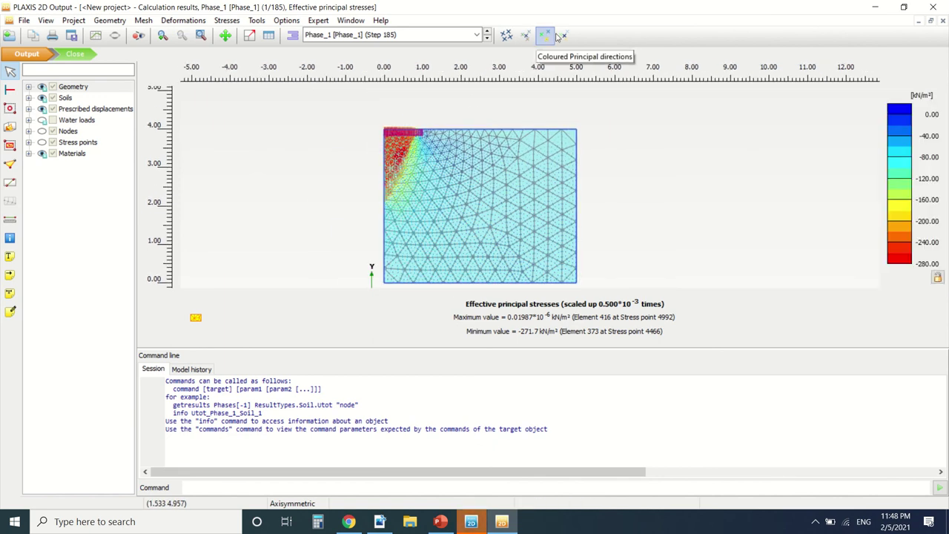
{"action": "left_click", "coordinate": [560, 35]}
{"action": "left_click", "coordinate": [506, 35]}
{"action": "scroll", "coordinate": [414, 178], "scroll_direction": "up", "scroll_amount": 2}
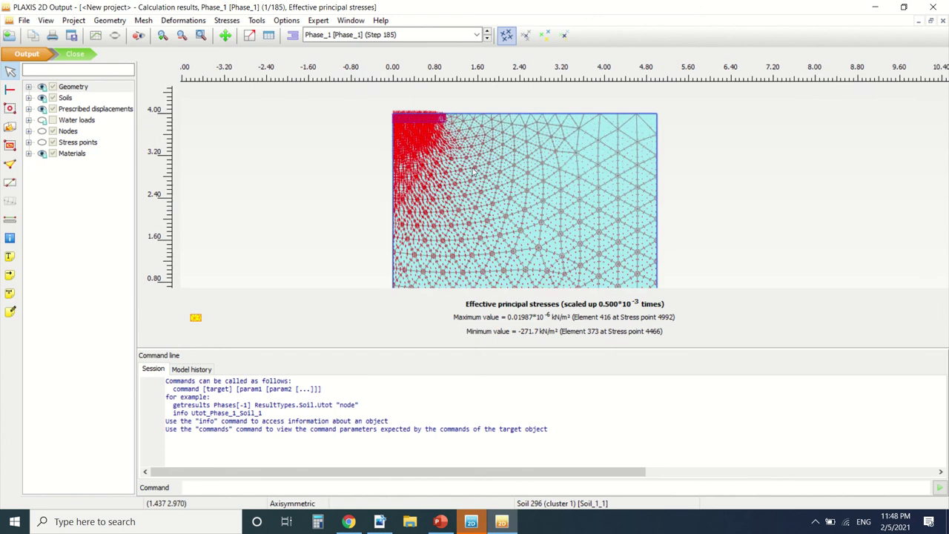